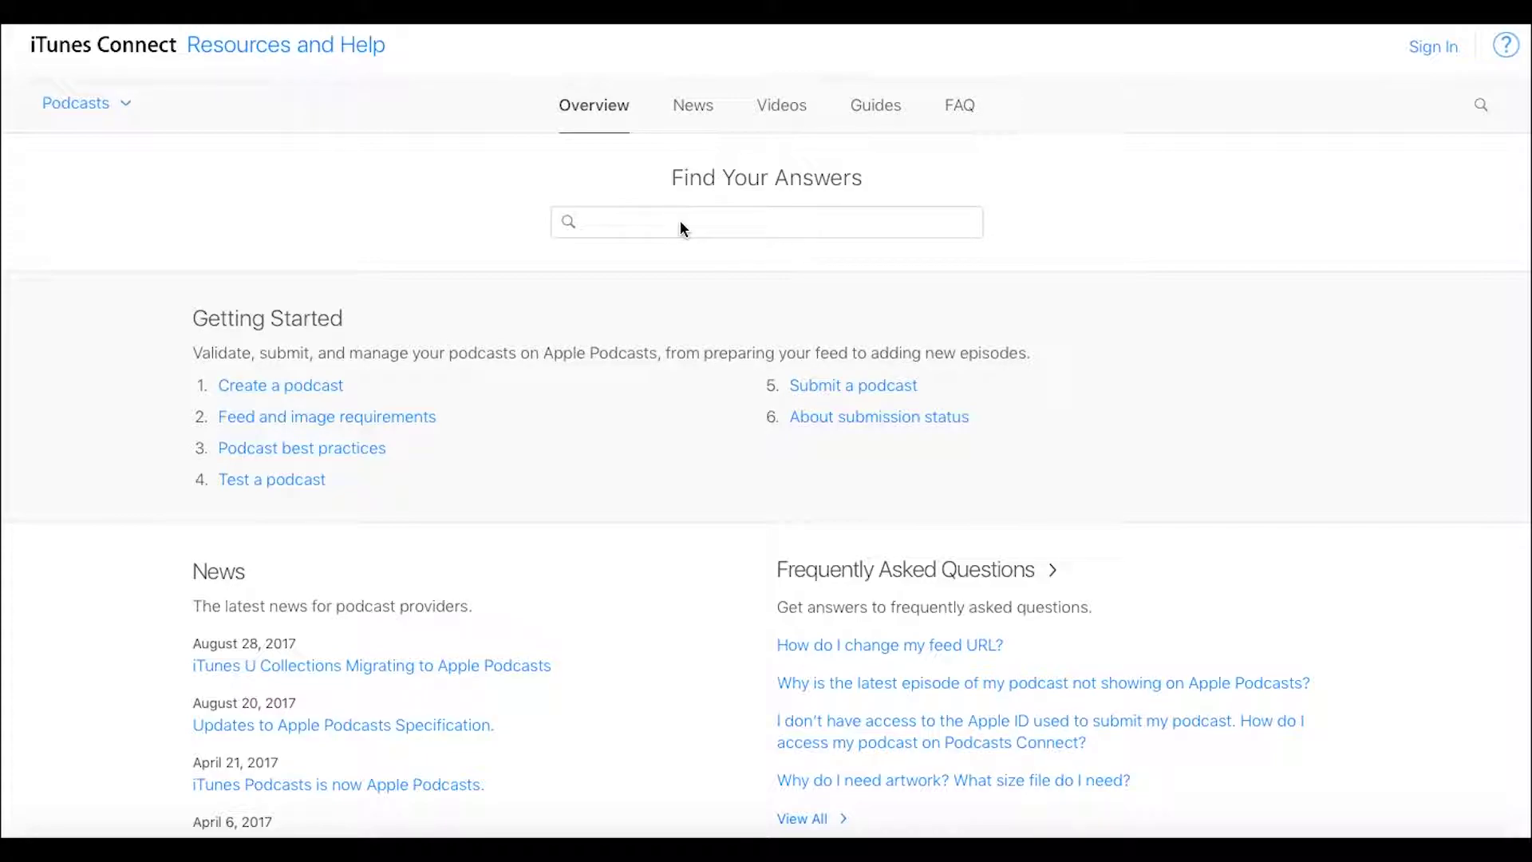
Step: Clear a pasted address from the help search field and open the Submit a podcast article
{"action": "left_click", "coordinate": [631, 219]}
{"action": "type", "text": "https://itunespartner.apple.com/podcasts"}
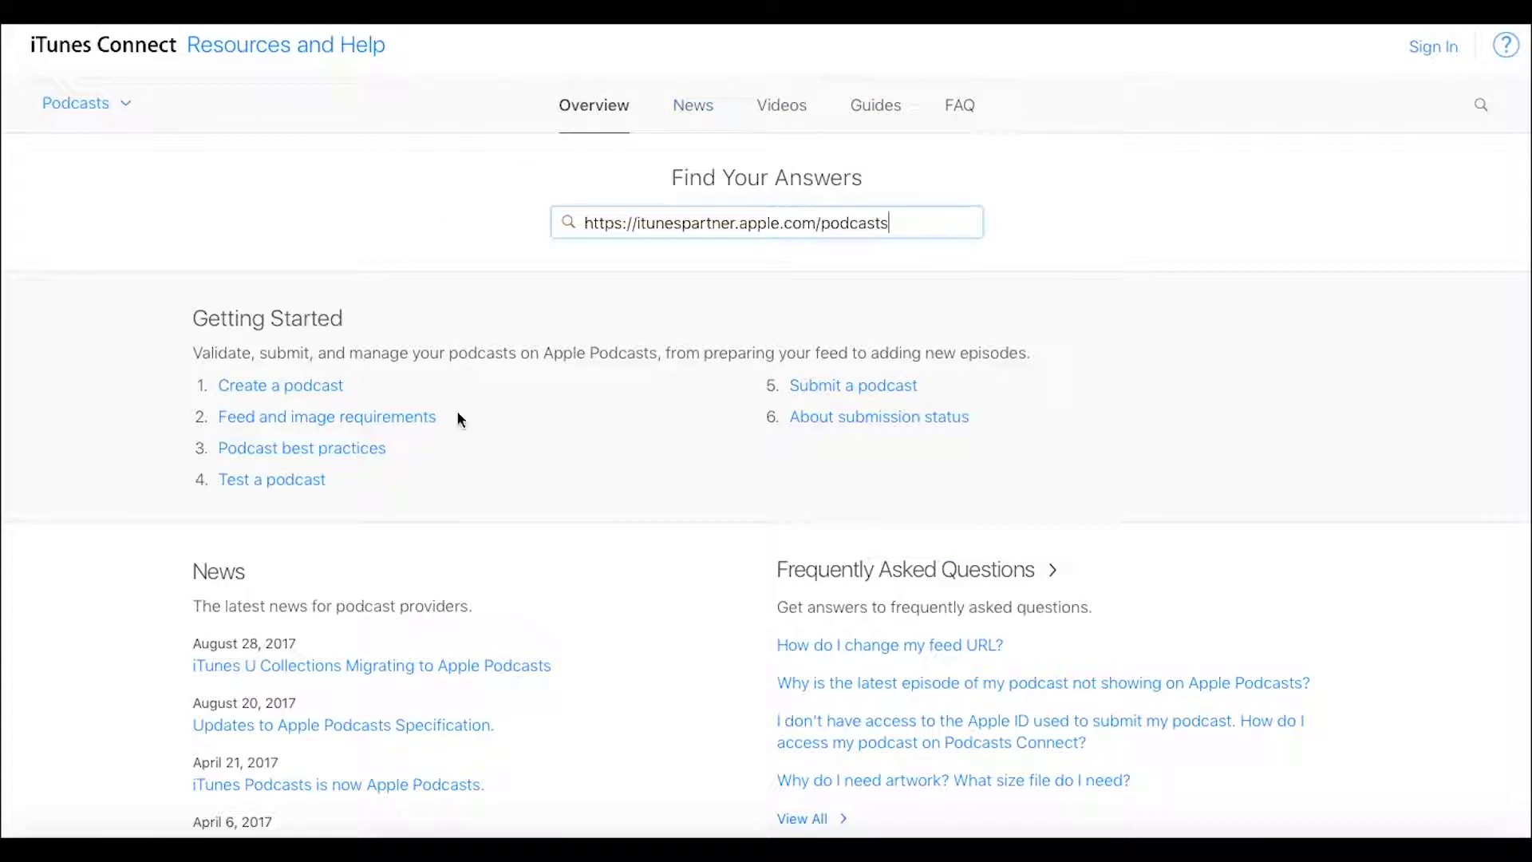
{"action": "left_click_drag", "start_coordinate": [958, 223], "coordinate": [519, 214]}
{"action": "key", "text": "BackSpace"}
{"action": "left_click", "coordinate": [525, 255]}
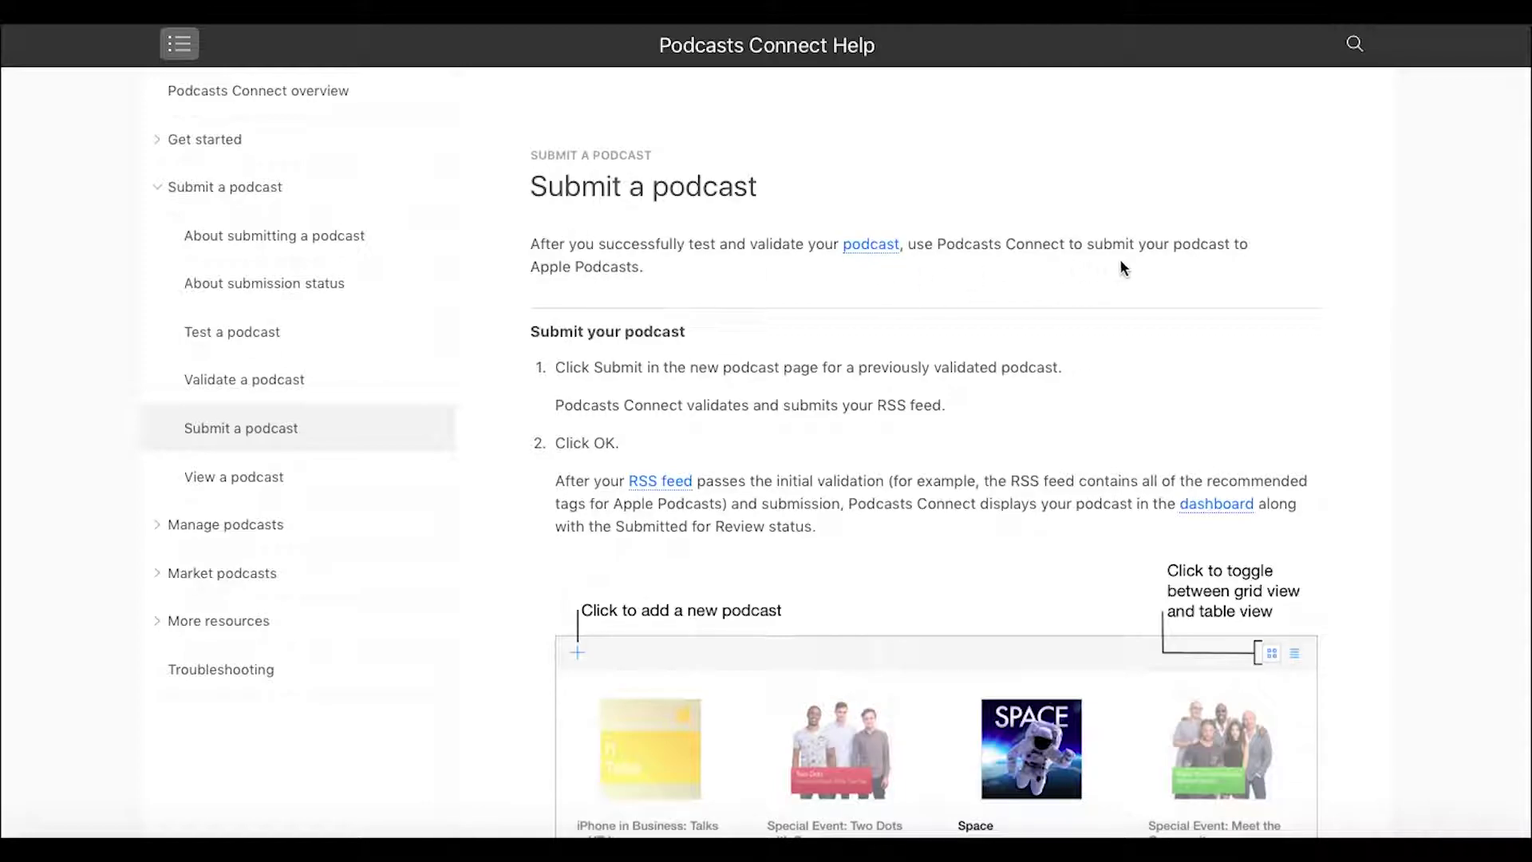
Step: Read through the article's submission steps, figure, Note and See also links
{"action": "scroll", "coordinate": [1290, 318], "scroll_direction": "down", "scroll_amount": 3}
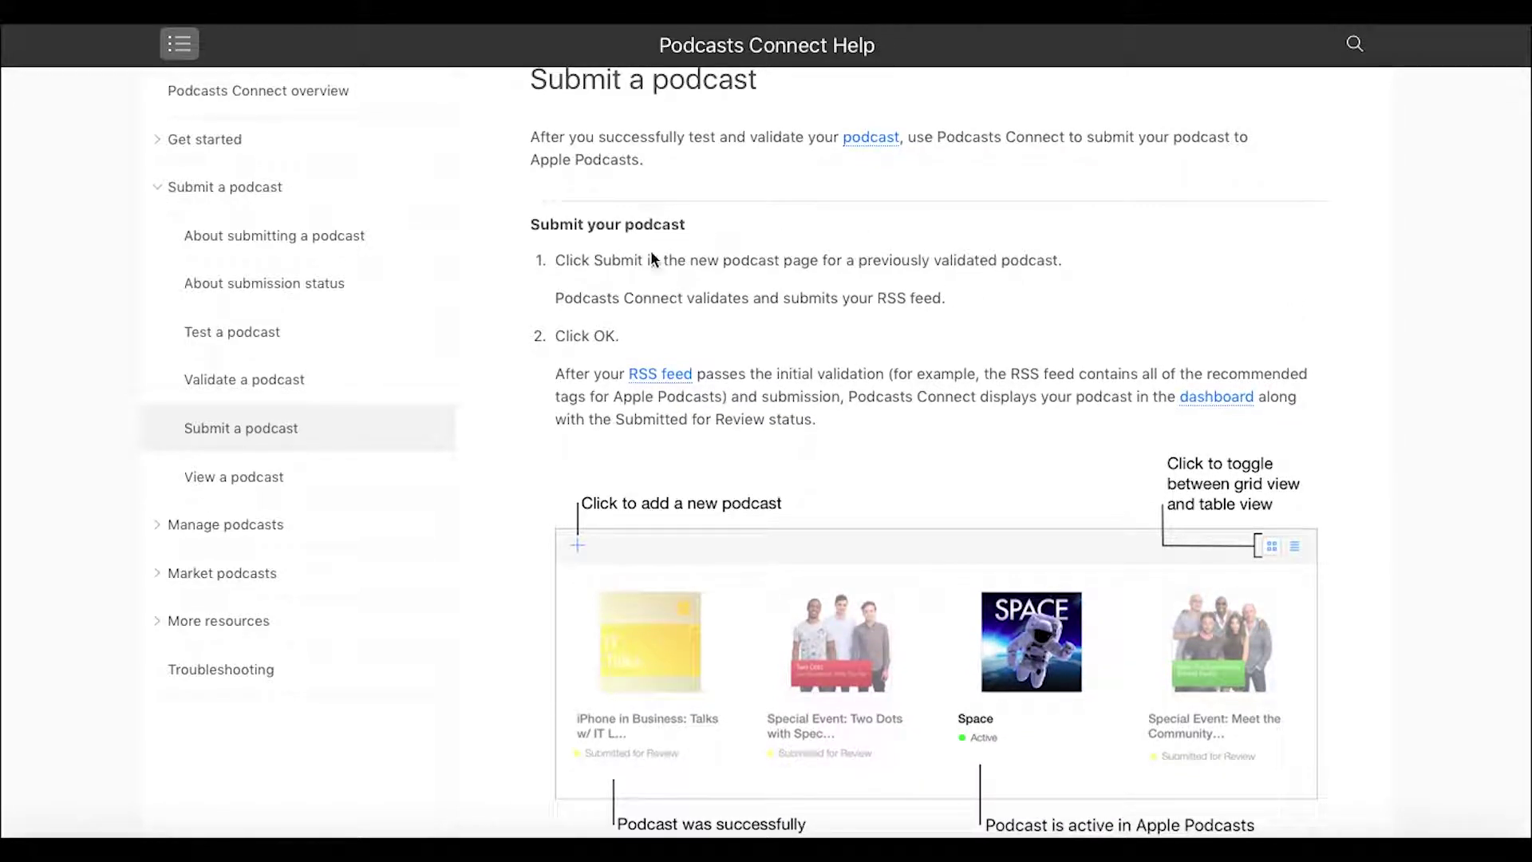
{"action": "scroll", "coordinate": [1074, 281], "scroll_direction": "down", "scroll_amount": 3}
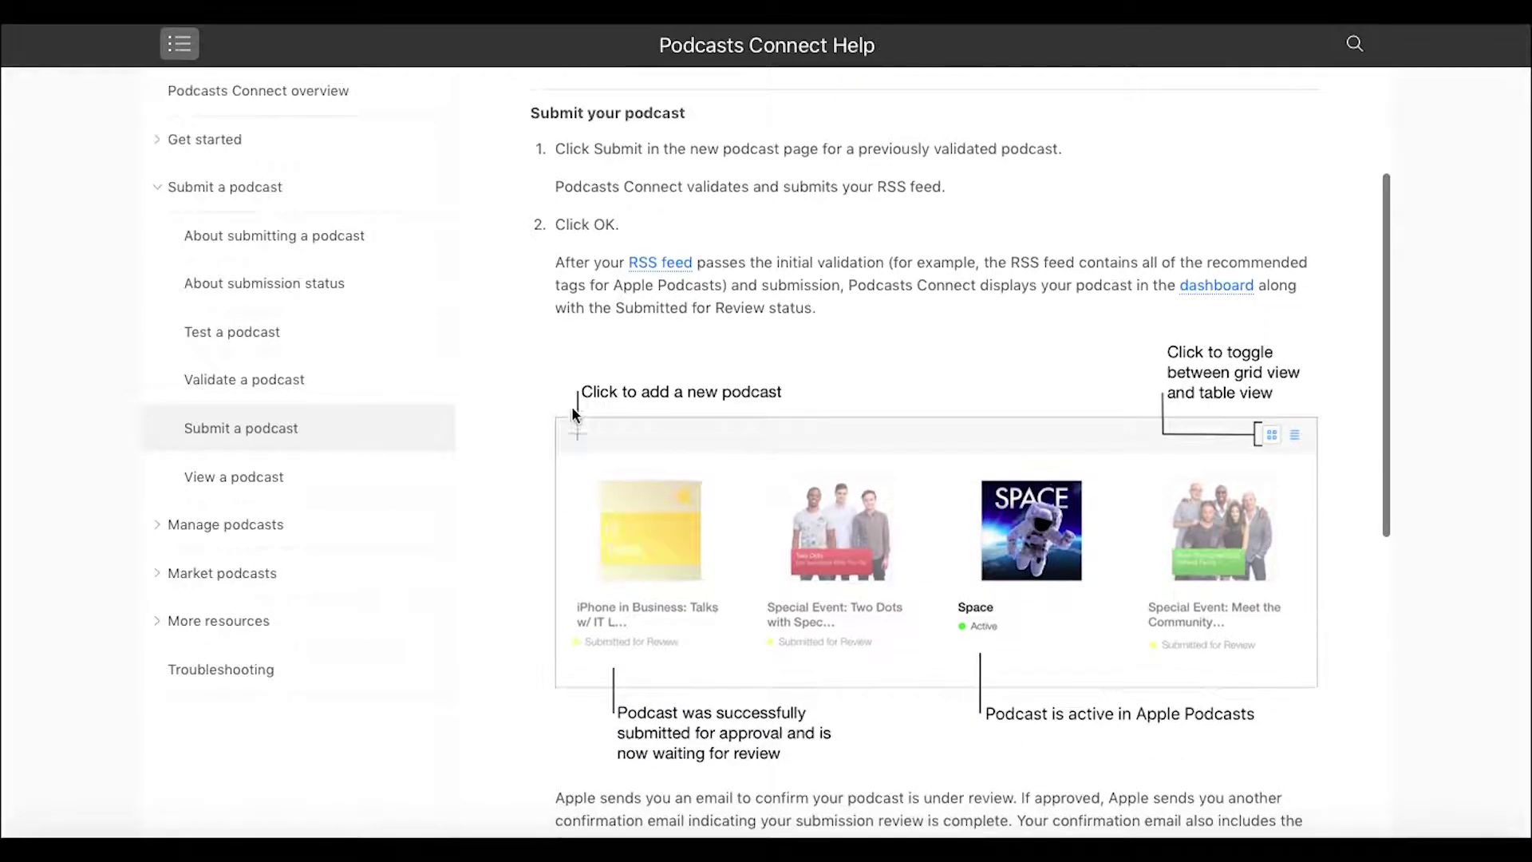
{"action": "scroll", "coordinate": [1334, 466], "scroll_direction": "down", "scroll_amount": 10}
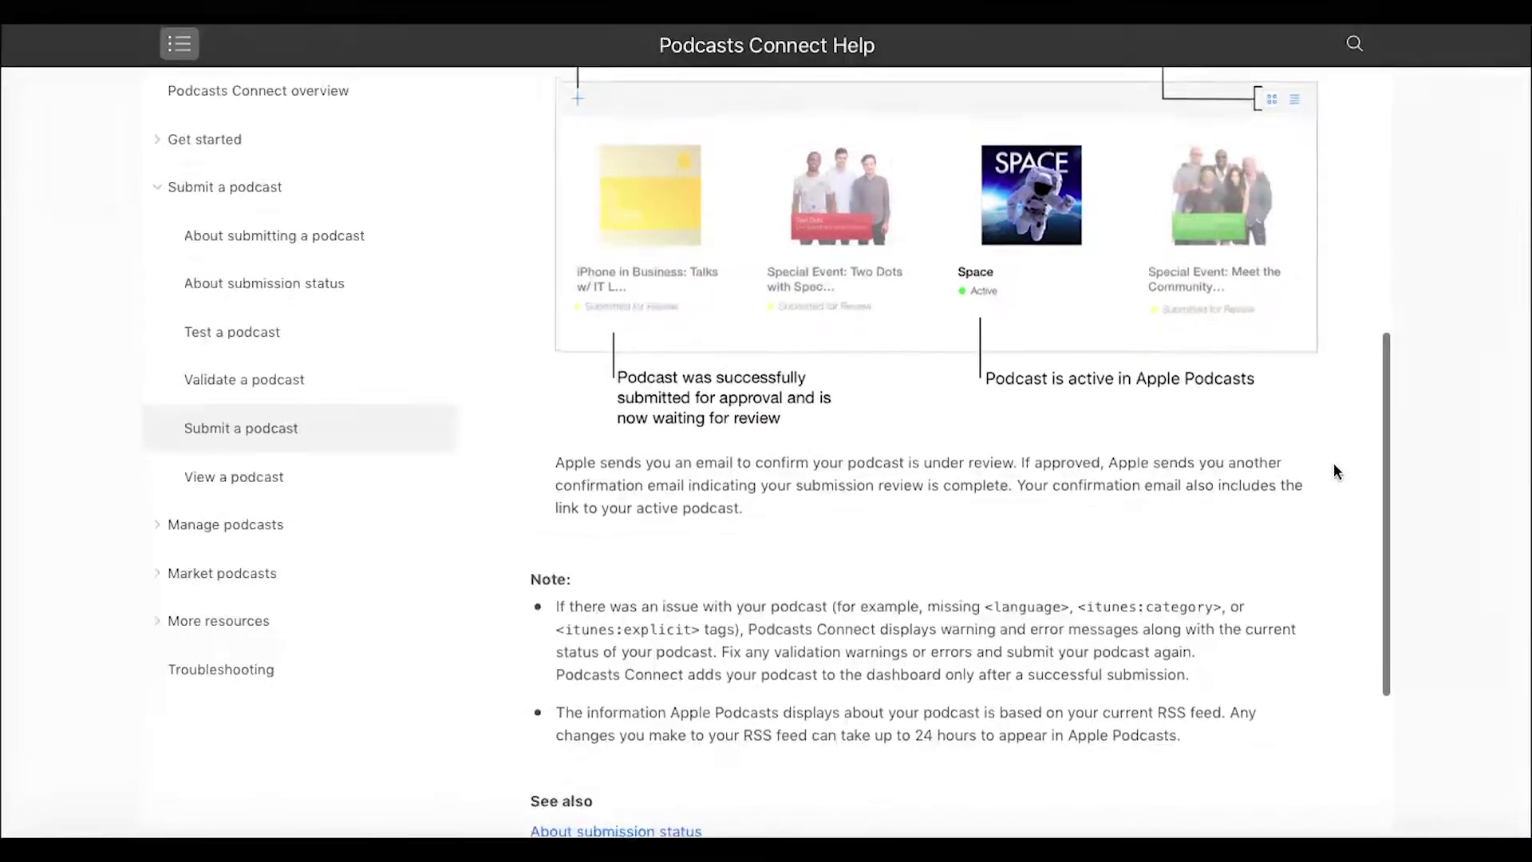
{"action": "scroll", "coordinate": [1336, 470], "scroll_direction": "down", "scroll_amount": 5}
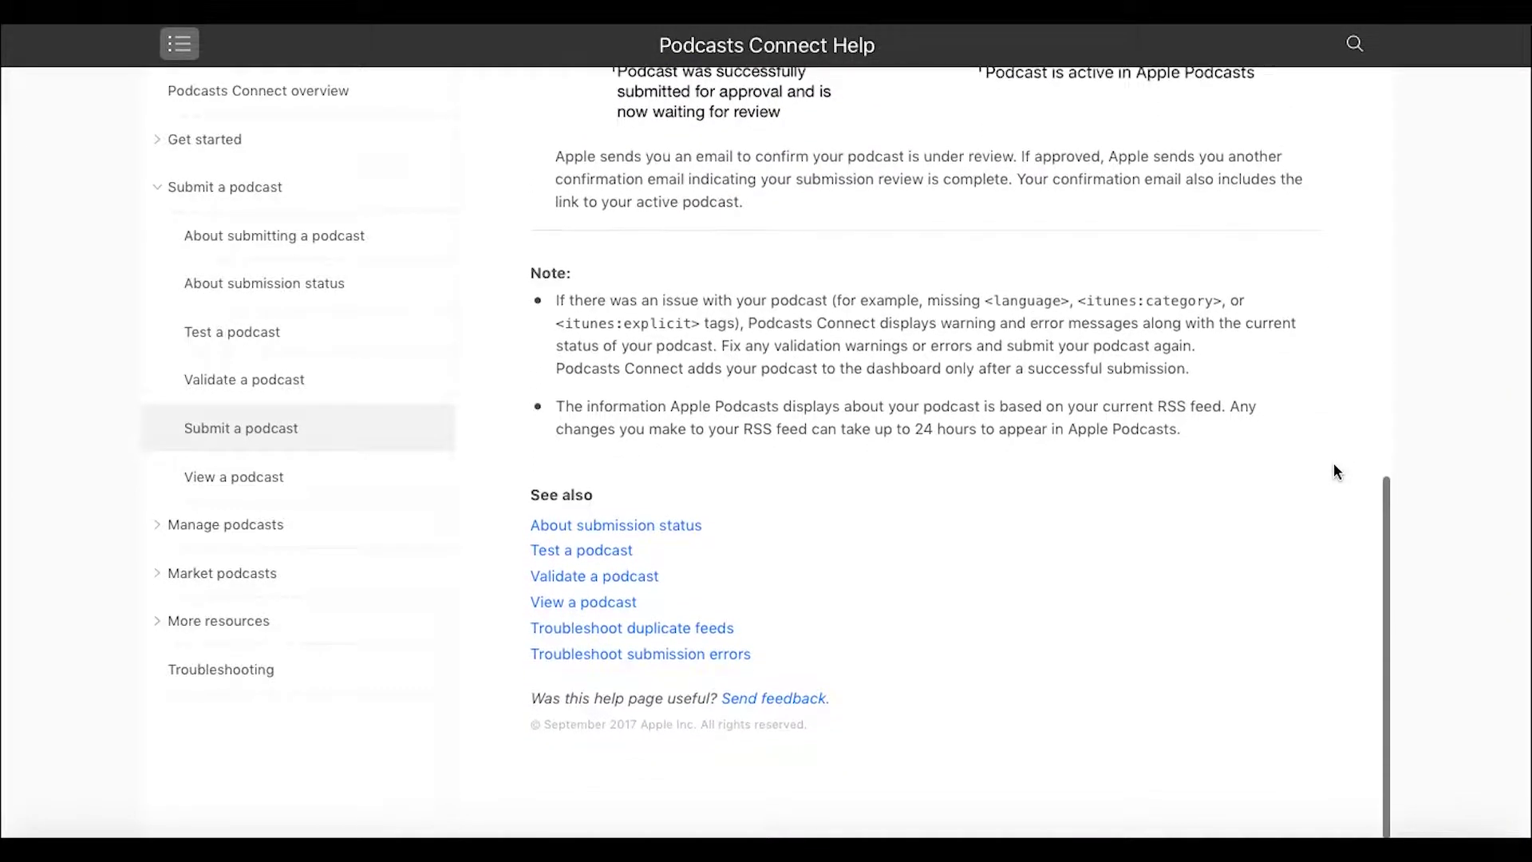
{"action": "scroll", "coordinate": [1106, 568], "scroll_direction": "up", "scroll_amount": 5}
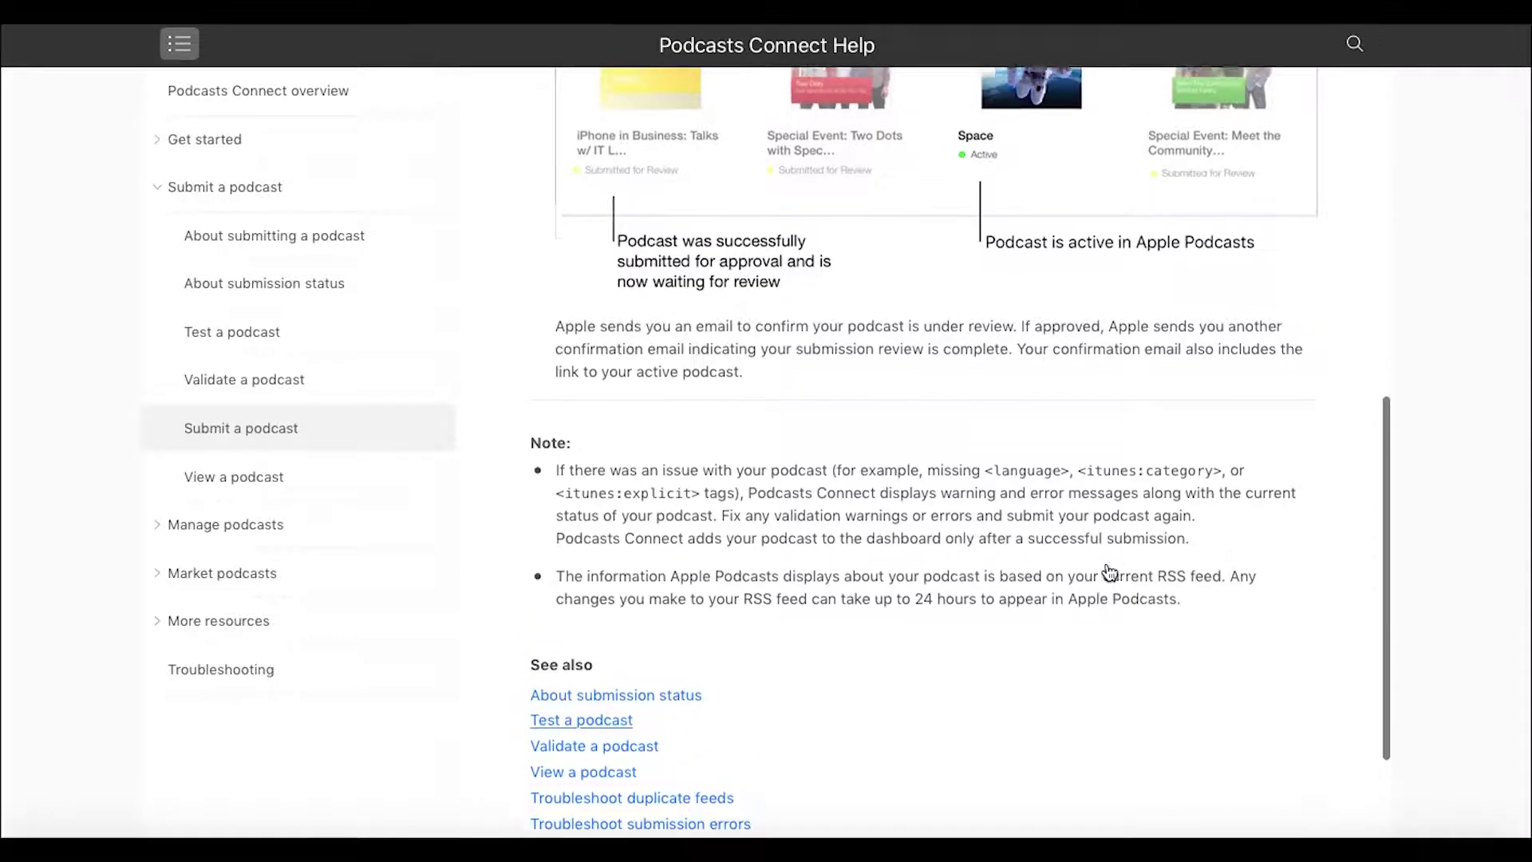
{"action": "scroll", "coordinate": [1106, 563], "scroll_direction": "up", "scroll_amount": 1}
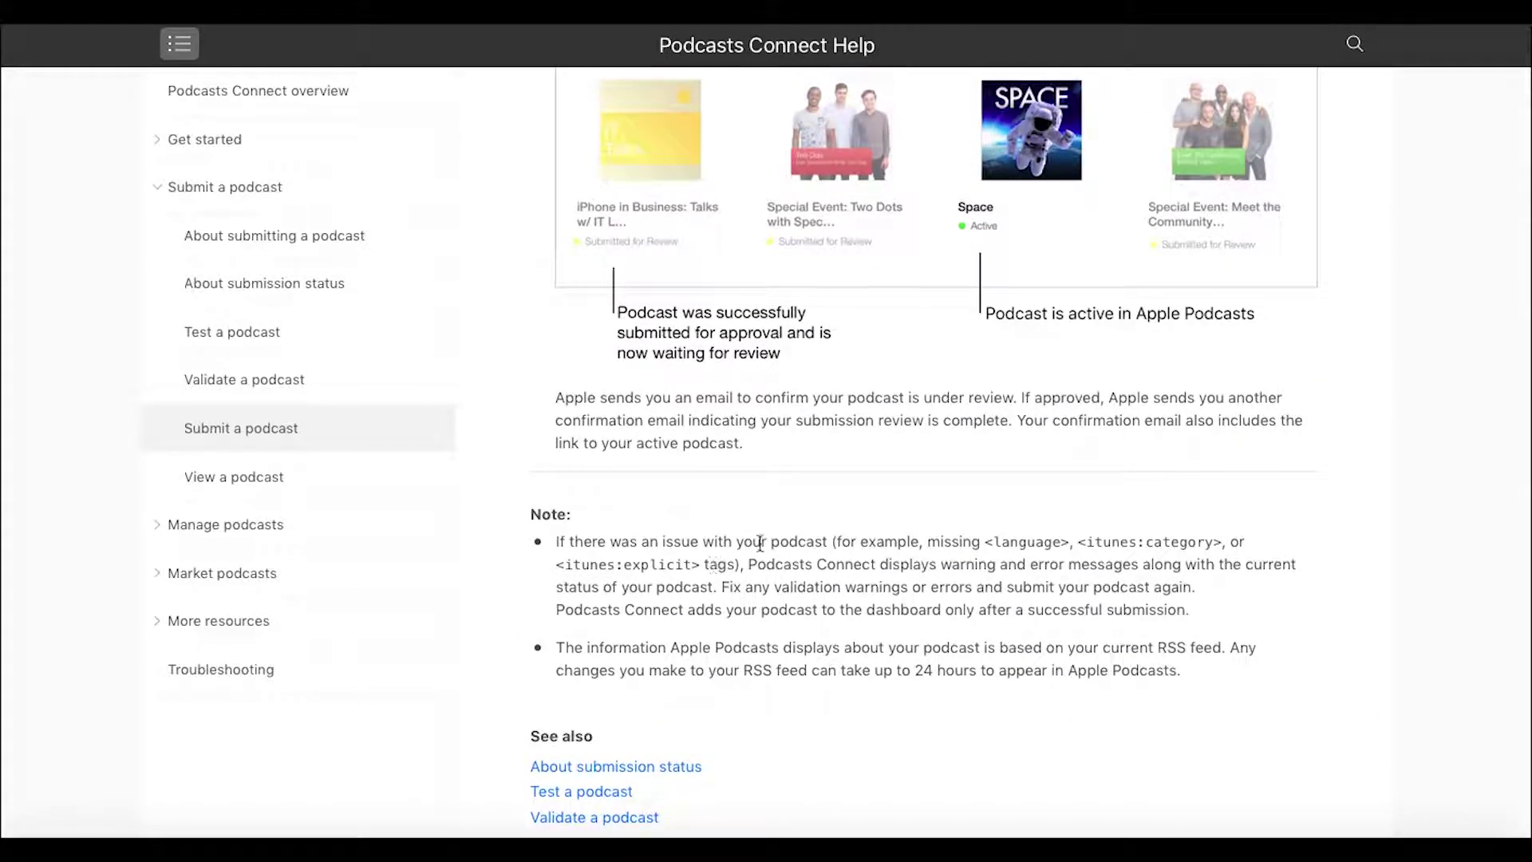
{"action": "scroll", "coordinate": [807, 562], "scroll_direction": "up", "scroll_amount": 4}
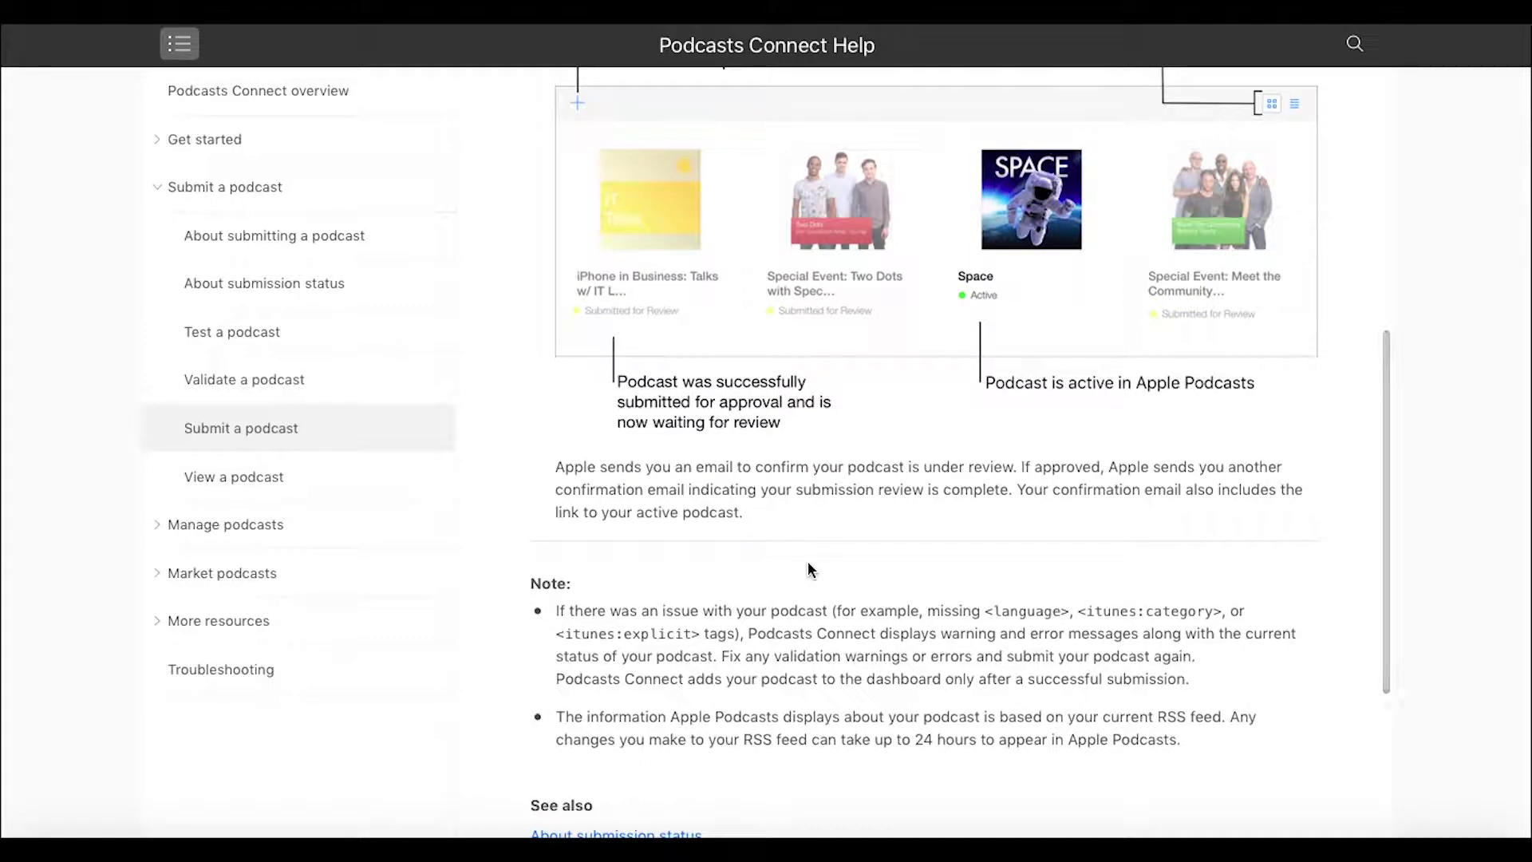
{"action": "scroll", "coordinate": [808, 562], "scroll_direction": "up", "scroll_amount": 6}
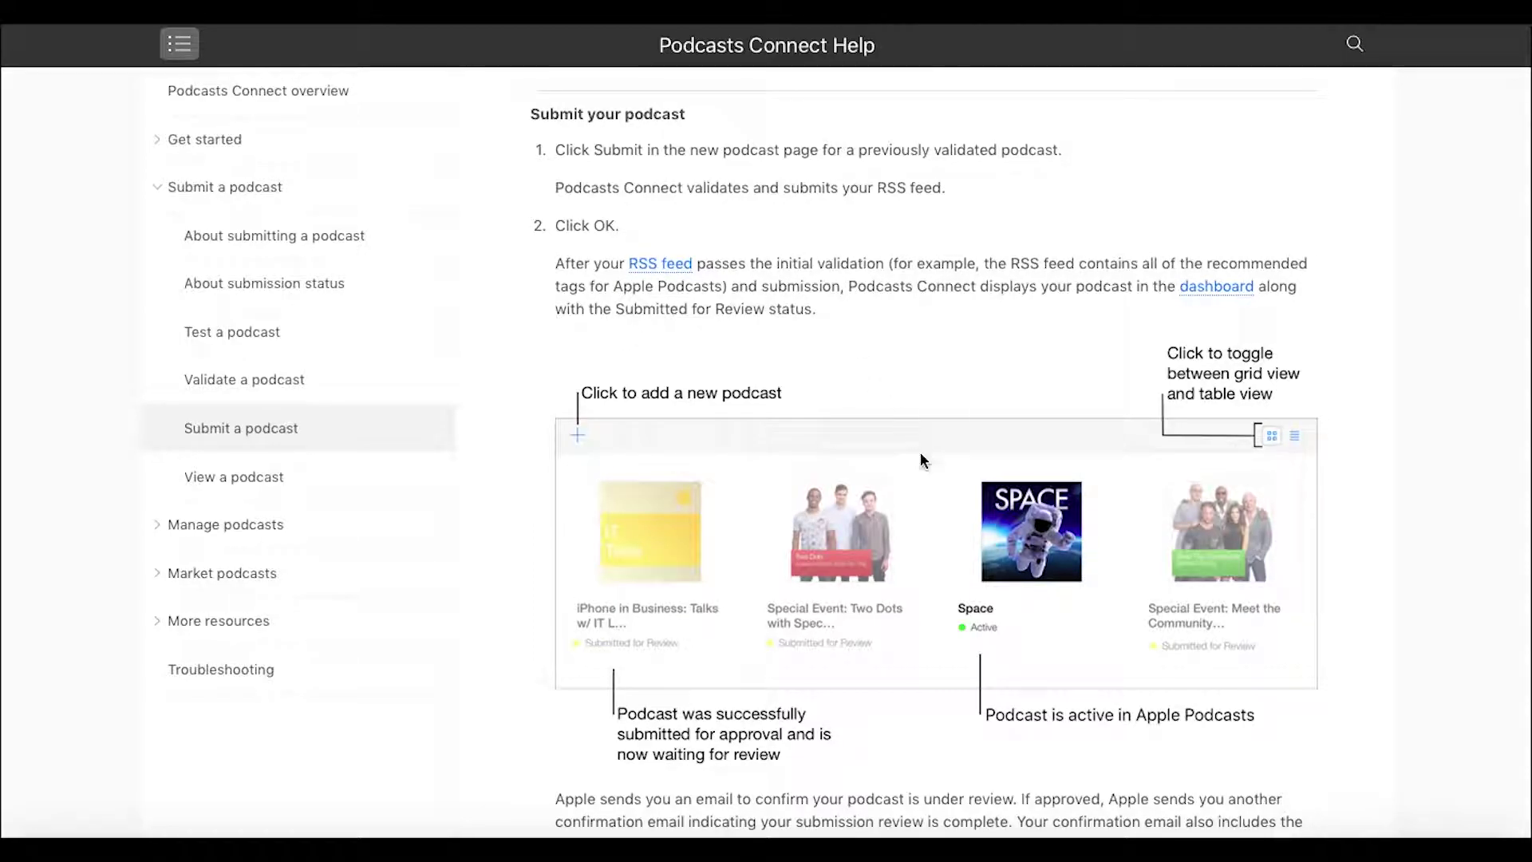
{"action": "scroll", "coordinate": [921, 454], "scroll_direction": "down", "scroll_amount": 5}
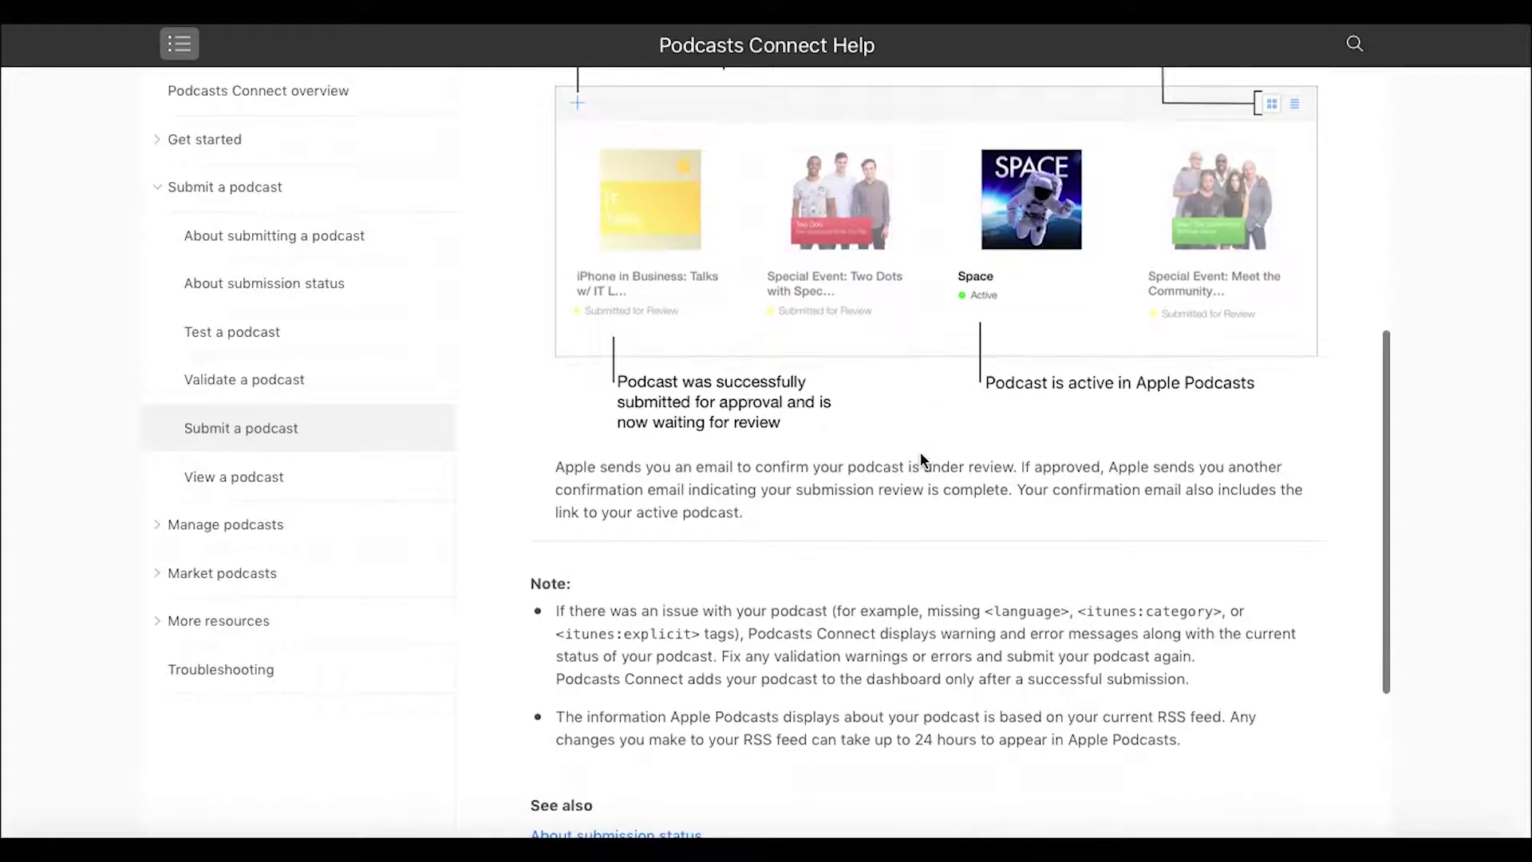
{"action": "scroll", "coordinate": [920, 452], "scroll_direction": "down", "scroll_amount": 2}
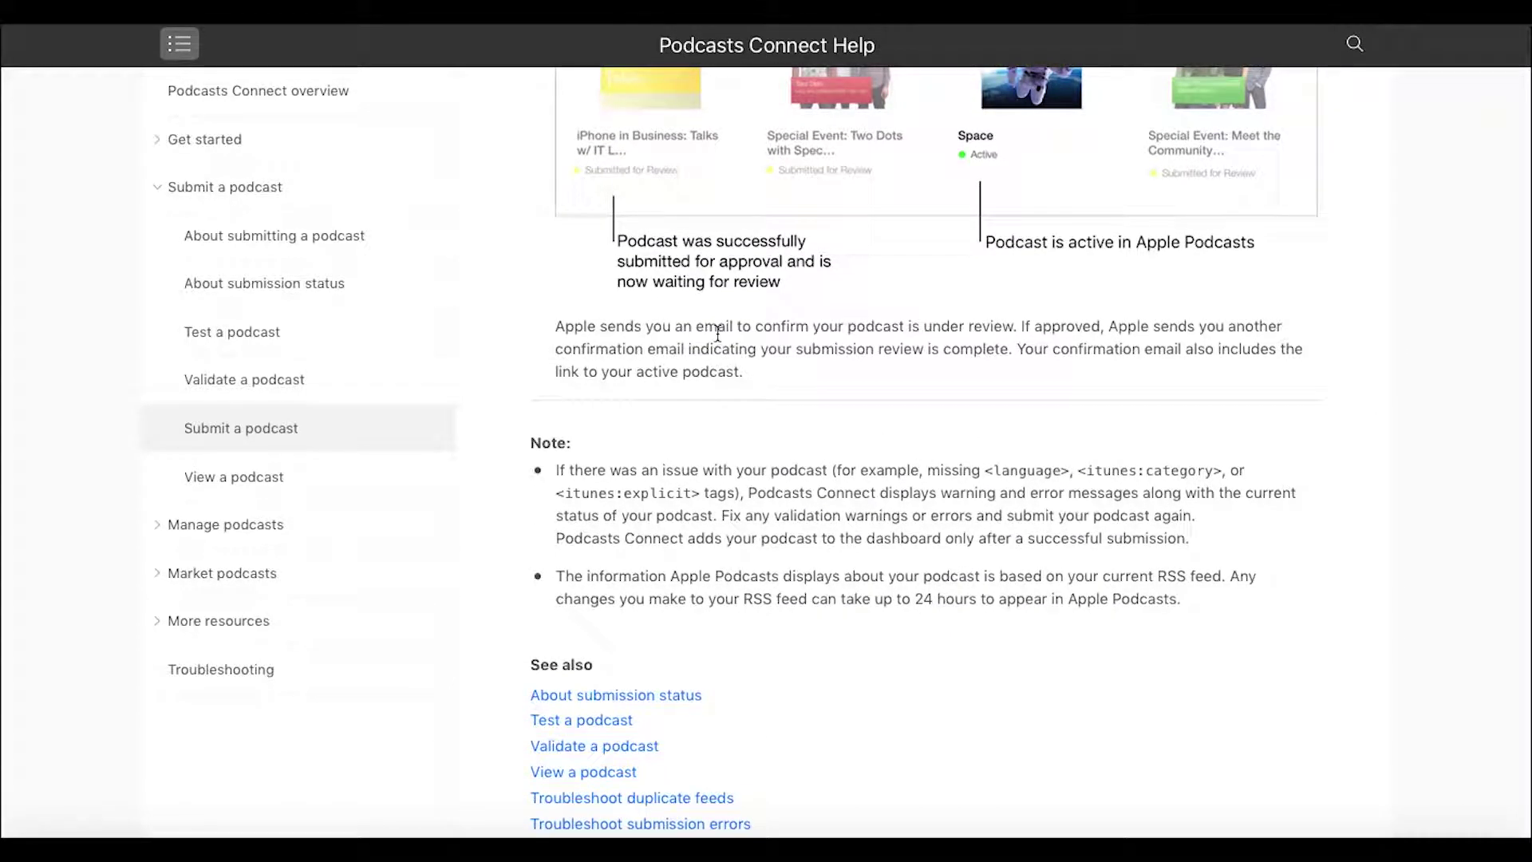
{"action": "scroll", "coordinate": [1045, 470], "scroll_direction": "down", "scroll_amount": 1}
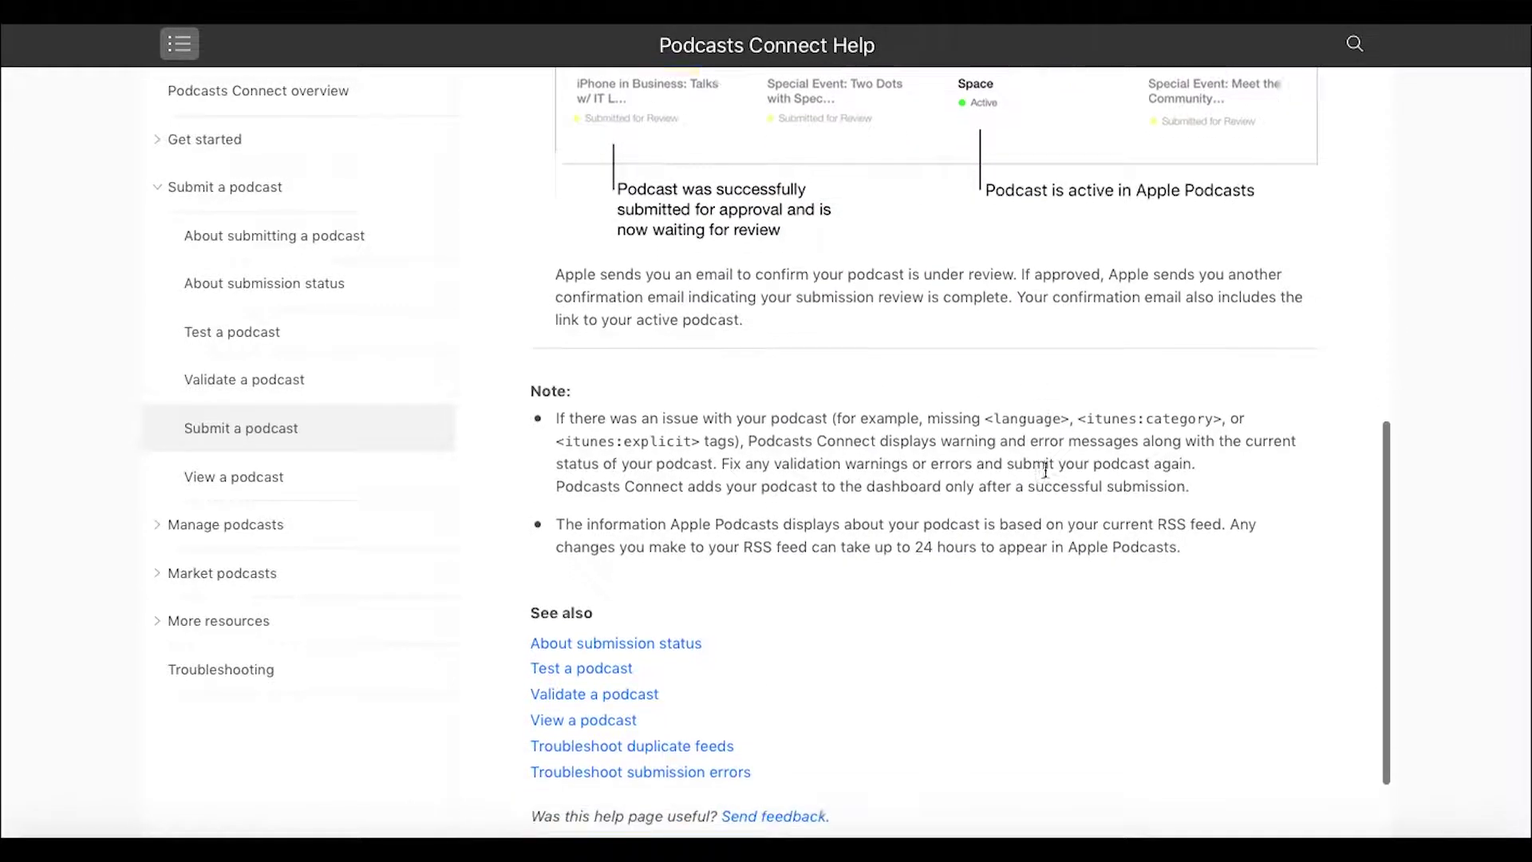
{"action": "scroll", "coordinate": [1045, 469], "scroll_direction": "down", "scroll_amount": 1}
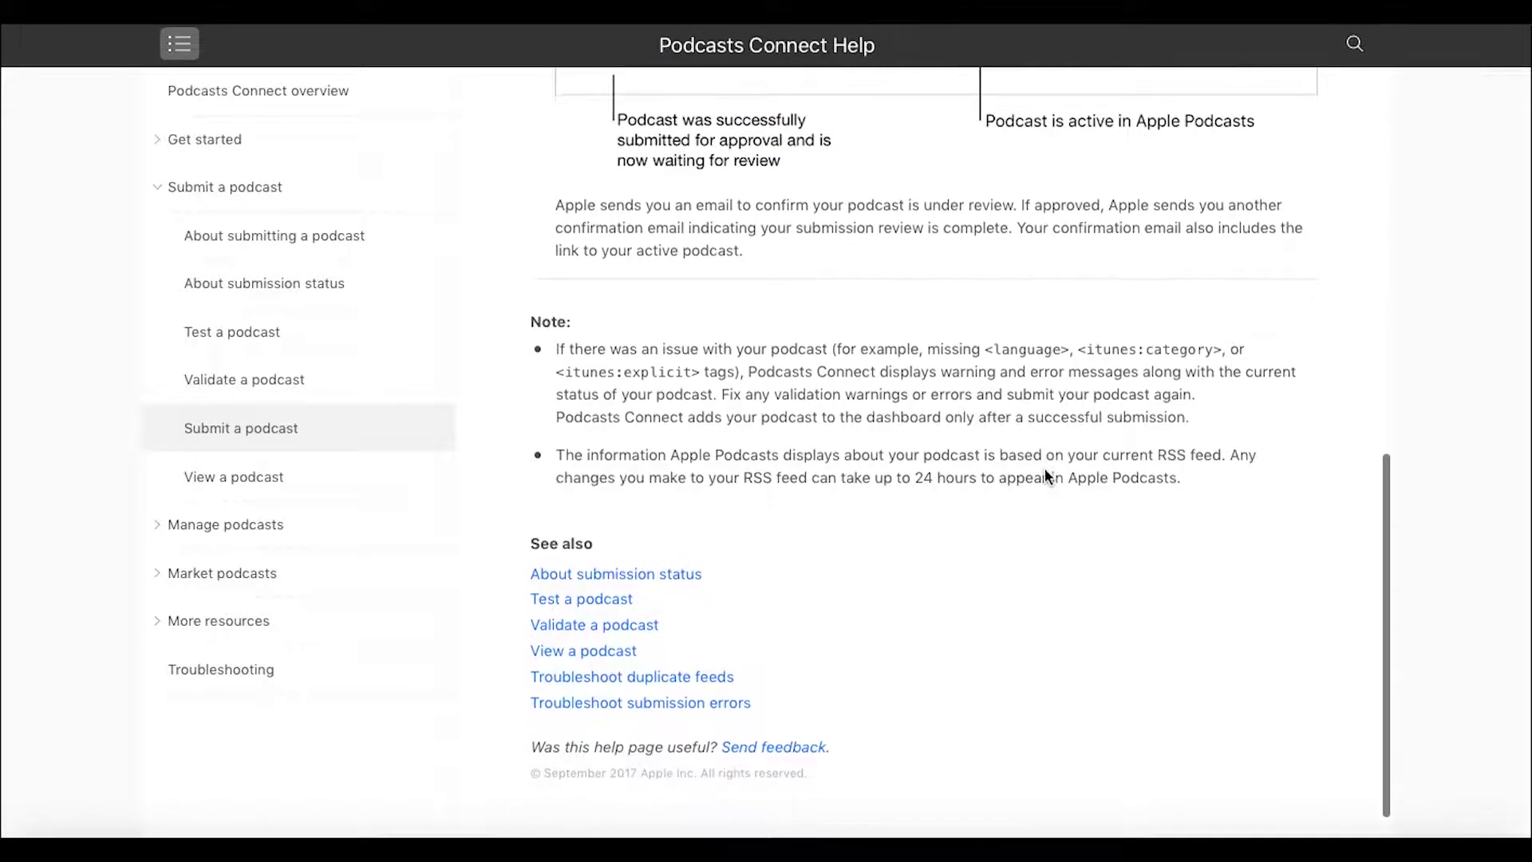
Step: Follow the See also link to the Test a podcast article and read its testing options
{"action": "left_click", "coordinate": [582, 598]}
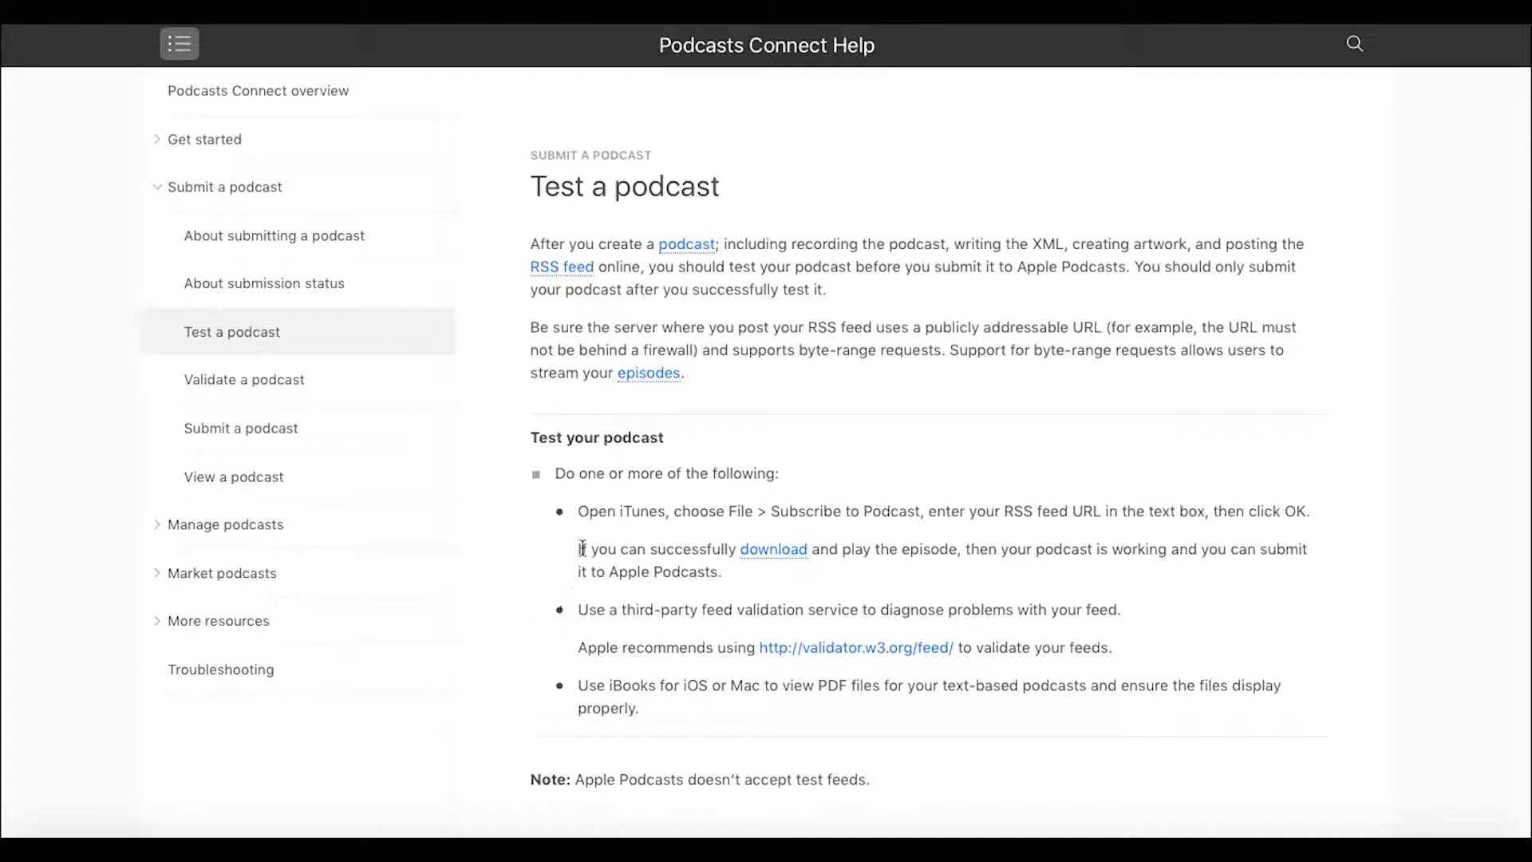
{"action": "scroll", "coordinate": [912, 411], "scroll_direction": "down", "scroll_amount": 5}
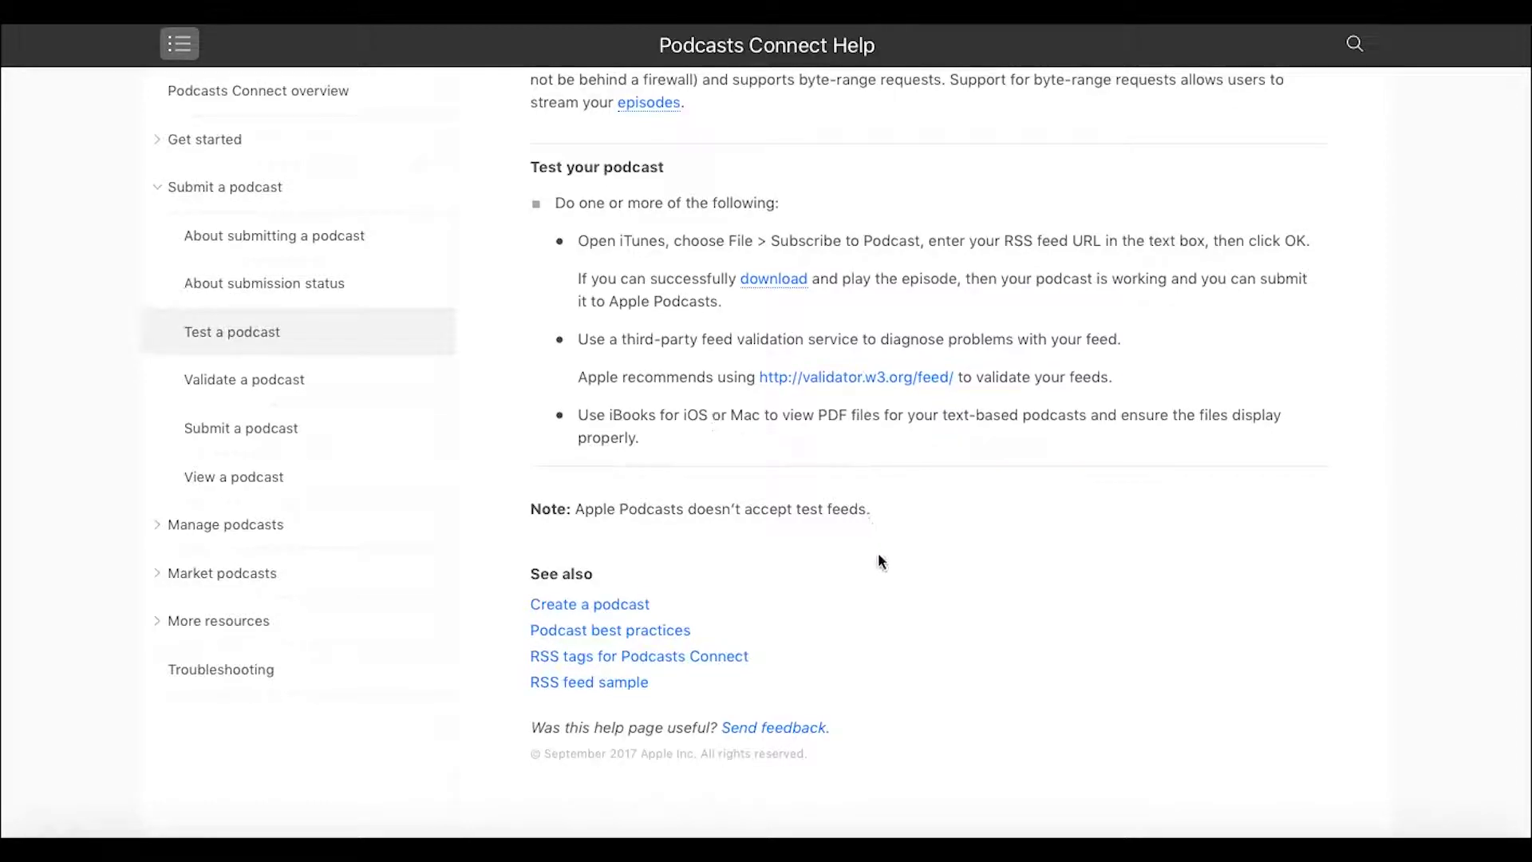
Step: Open Validate a podcast from the sidebar and read down to its See also links
{"action": "left_click", "coordinate": [261, 390]}
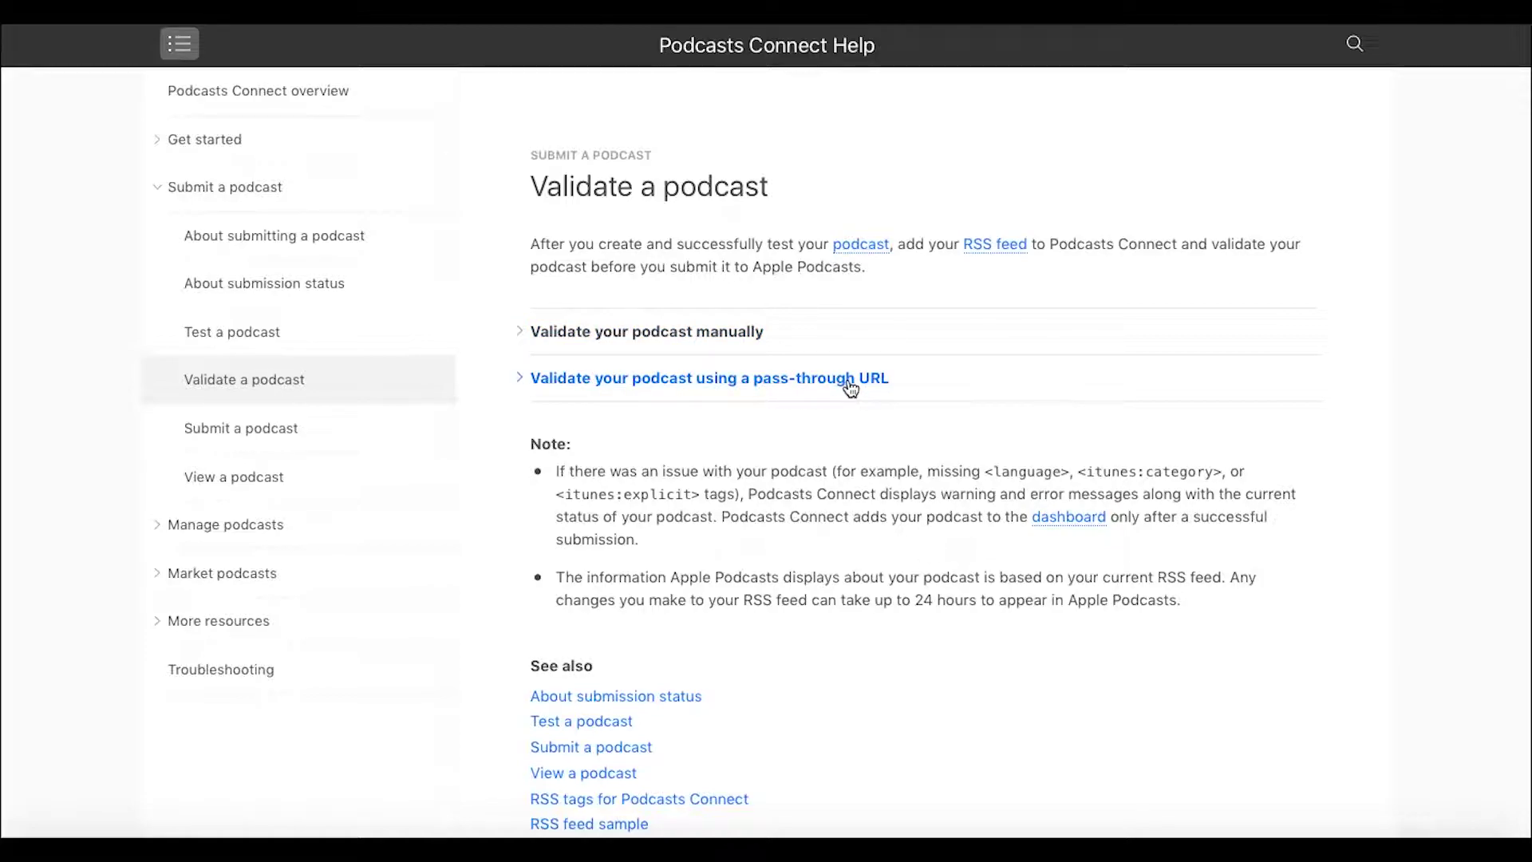
{"action": "scroll", "coordinate": [850, 389], "scroll_direction": "down", "scroll_amount": 3}
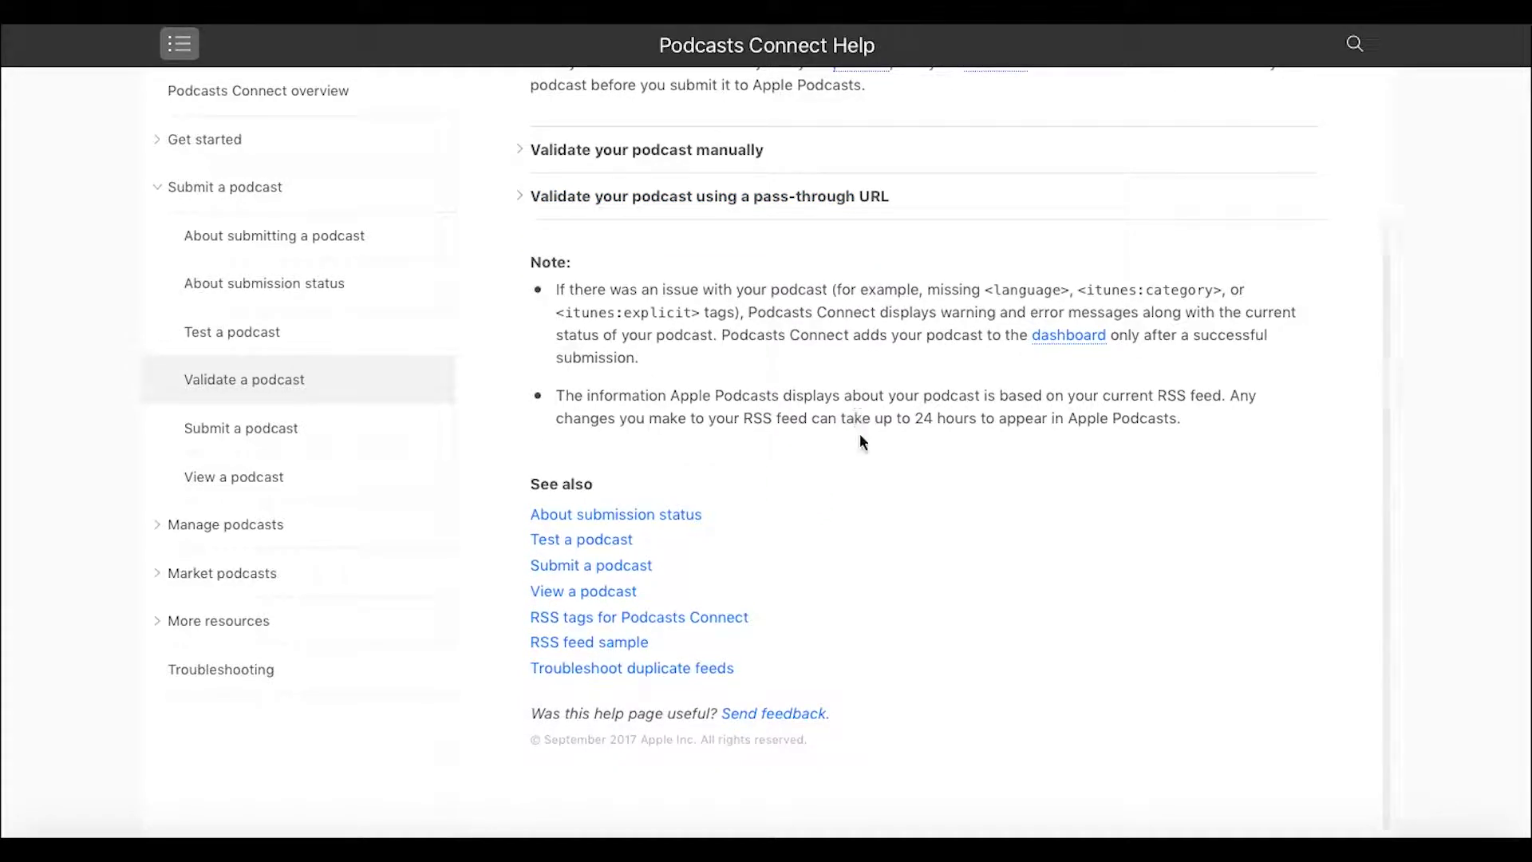
{"action": "left_click", "coordinate": [642, 568]}
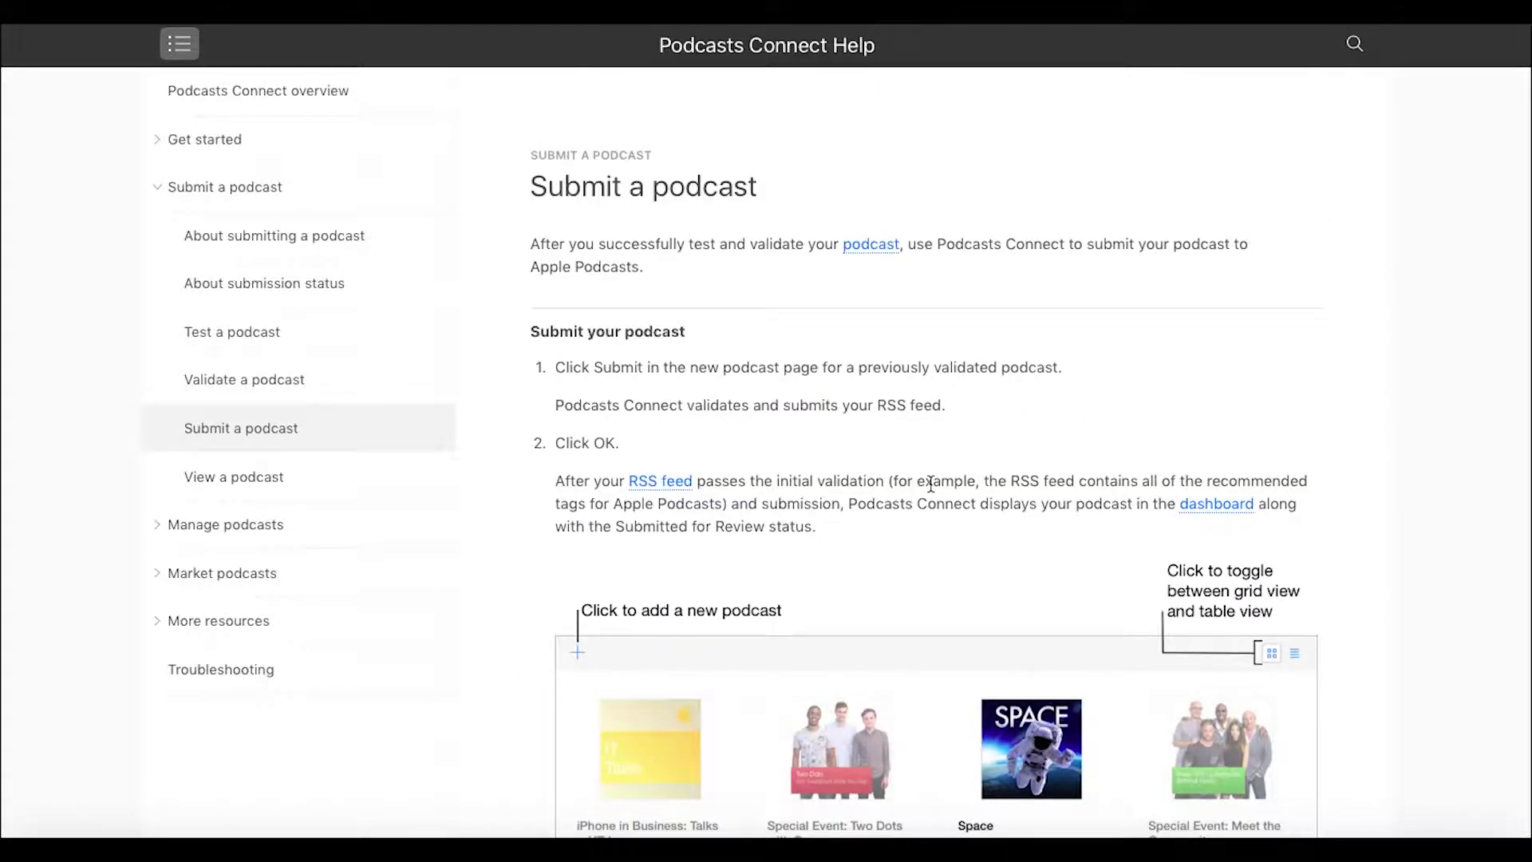
{"action": "scroll", "coordinate": [758, 479], "scroll_direction": "down", "scroll_amount": 3}
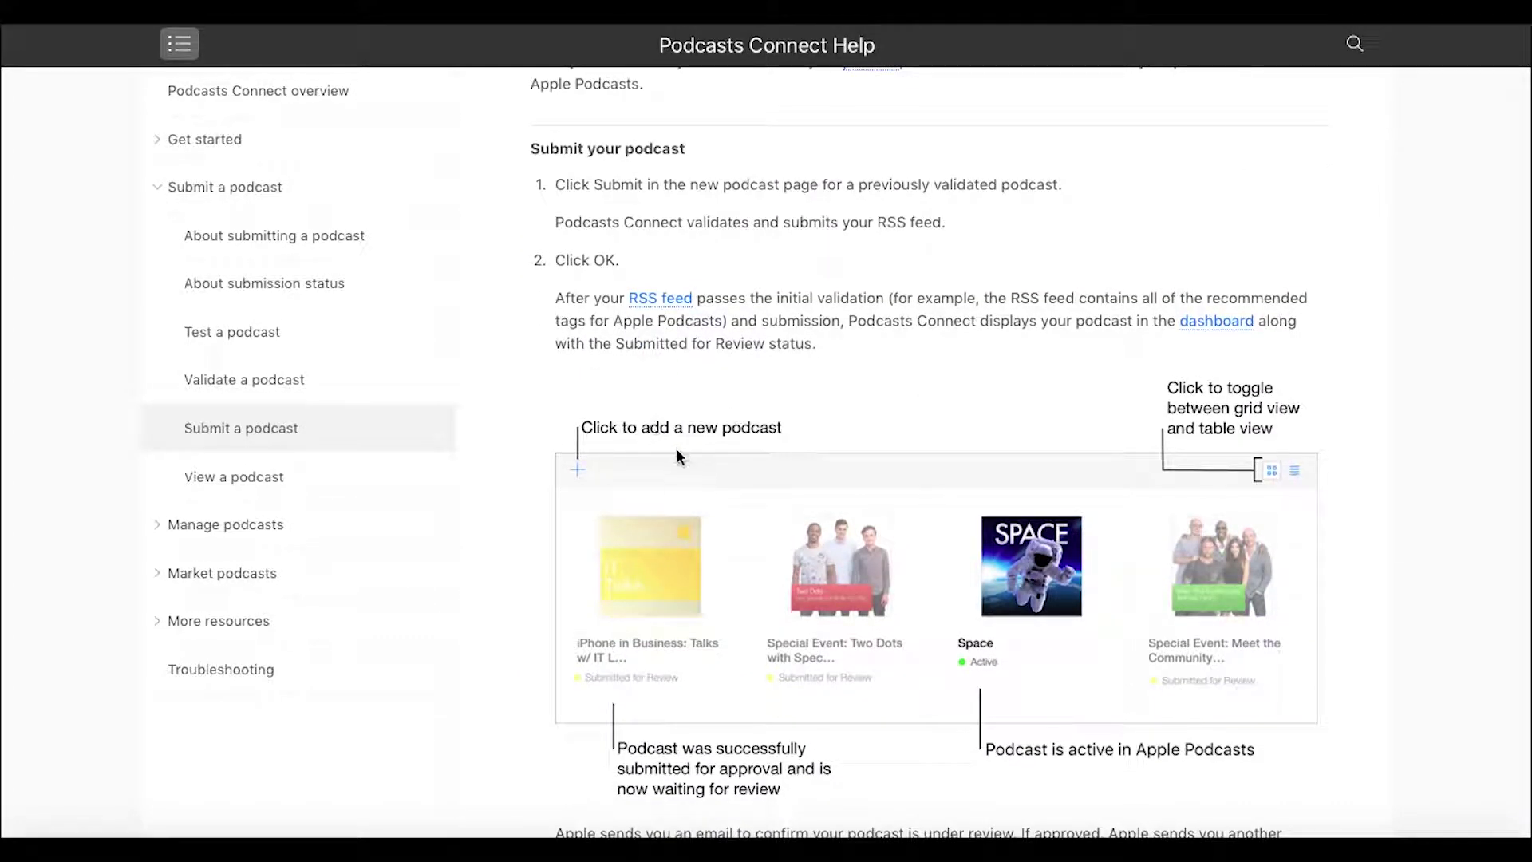
{"action": "scroll", "coordinate": [677, 448], "scroll_direction": "down", "scroll_amount": 1}
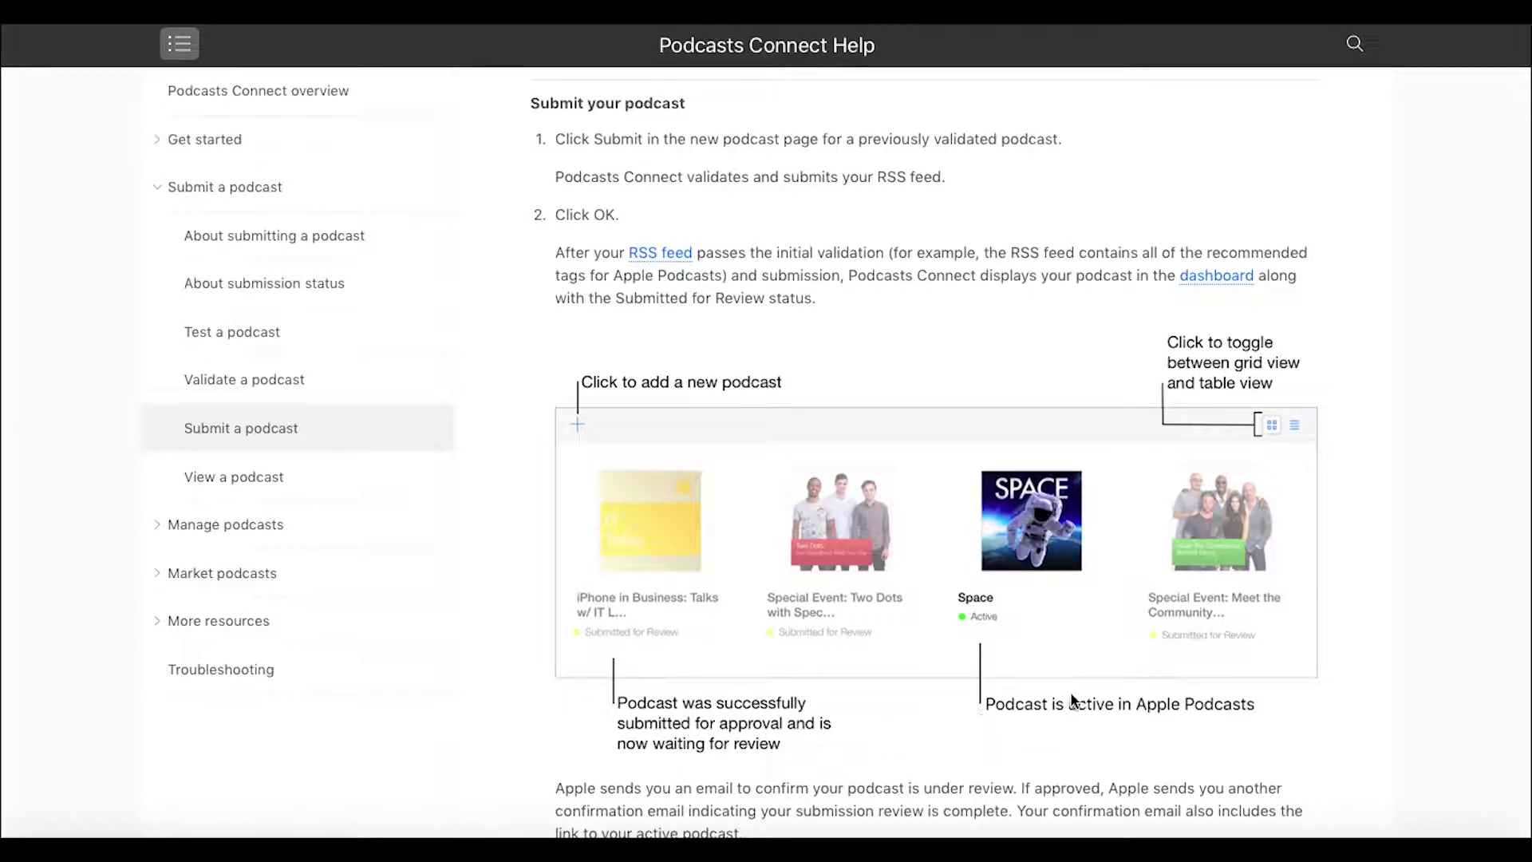
{"action": "scroll", "coordinate": [1178, 710], "scroll_direction": "down", "scroll_amount": 4}
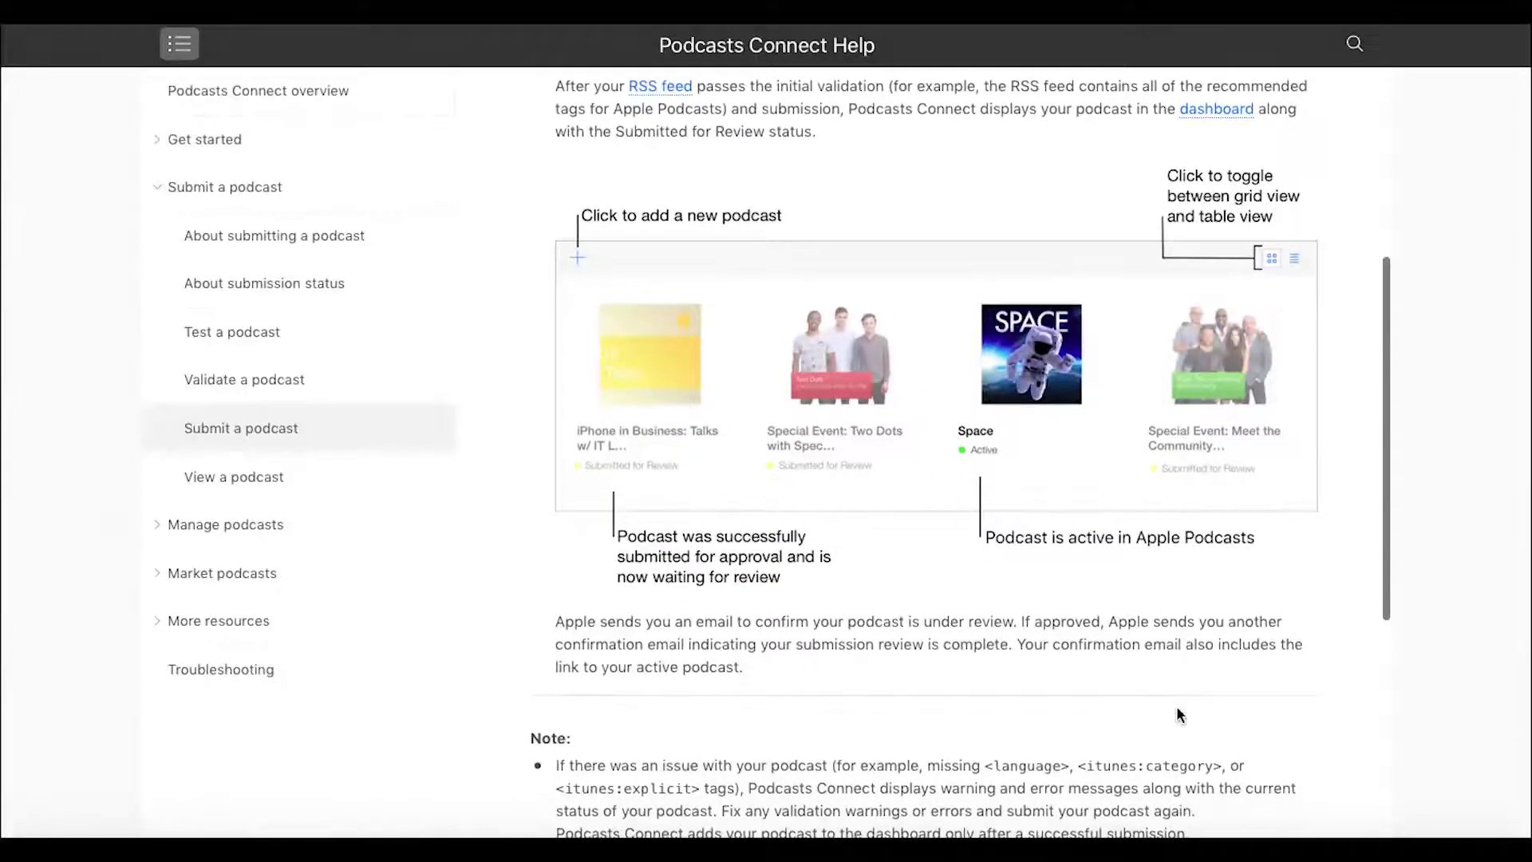
{"action": "scroll", "coordinate": [1178, 710], "scroll_direction": "up", "scroll_amount": 2}
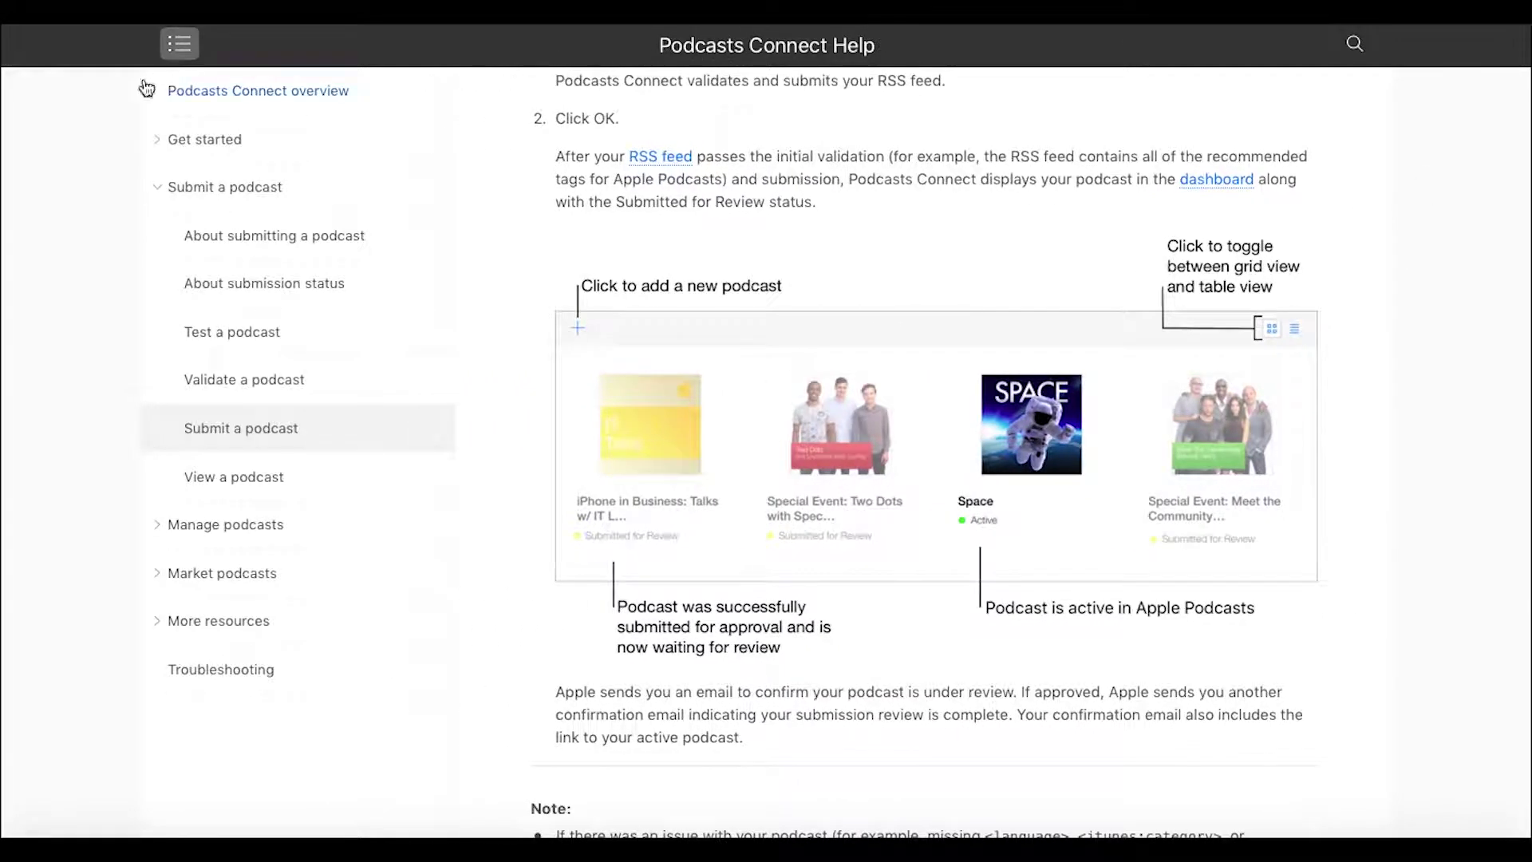
{"action": "scroll", "coordinate": [540, 636], "scroll_direction": "down", "scroll_amount": 5}
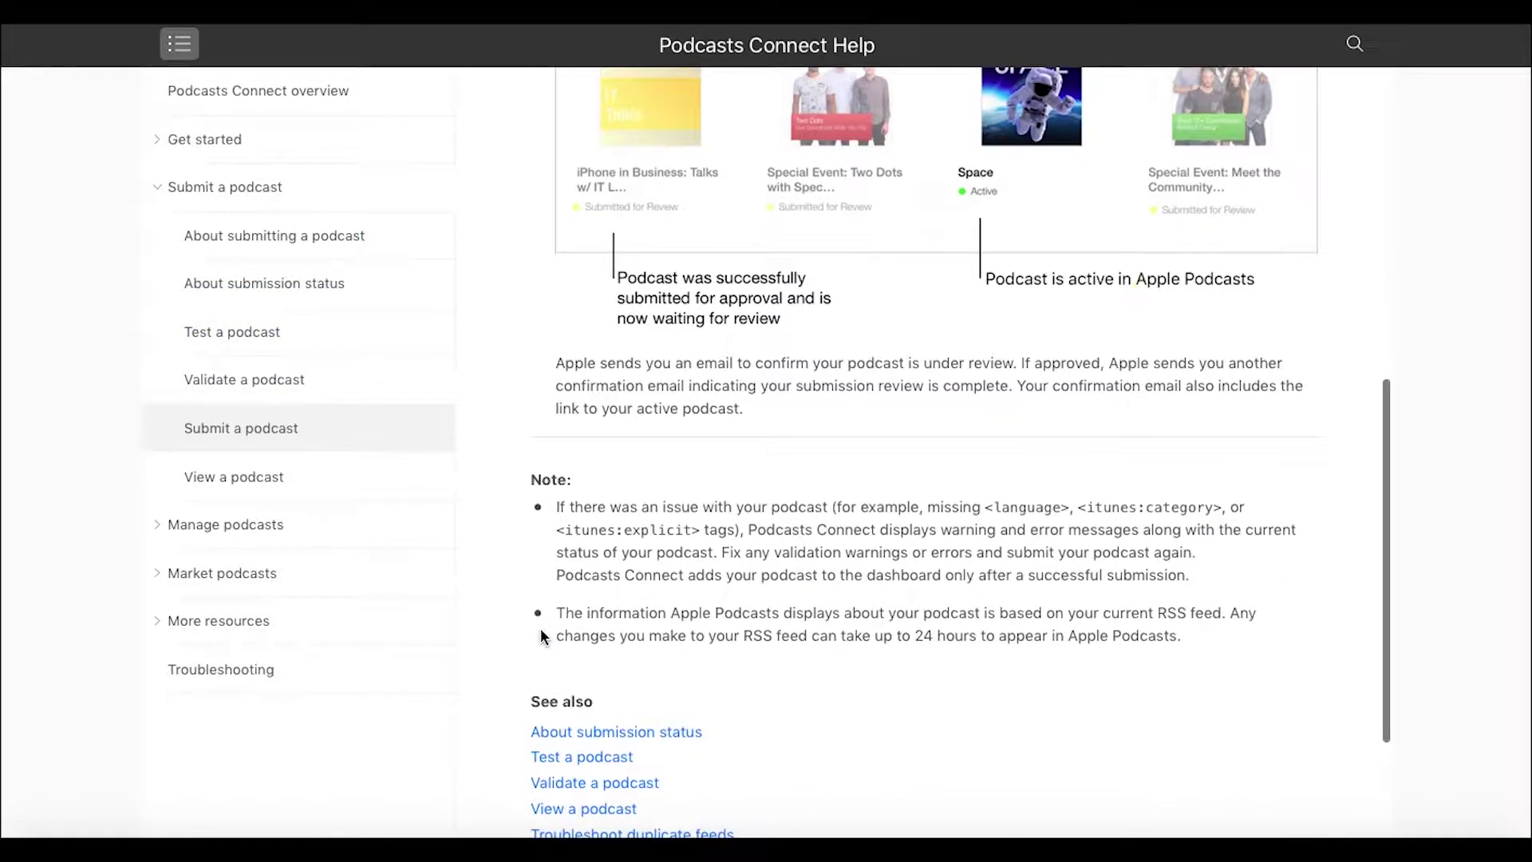
{"action": "scroll", "coordinate": [540, 636], "scroll_direction": "down", "scroll_amount": 3}
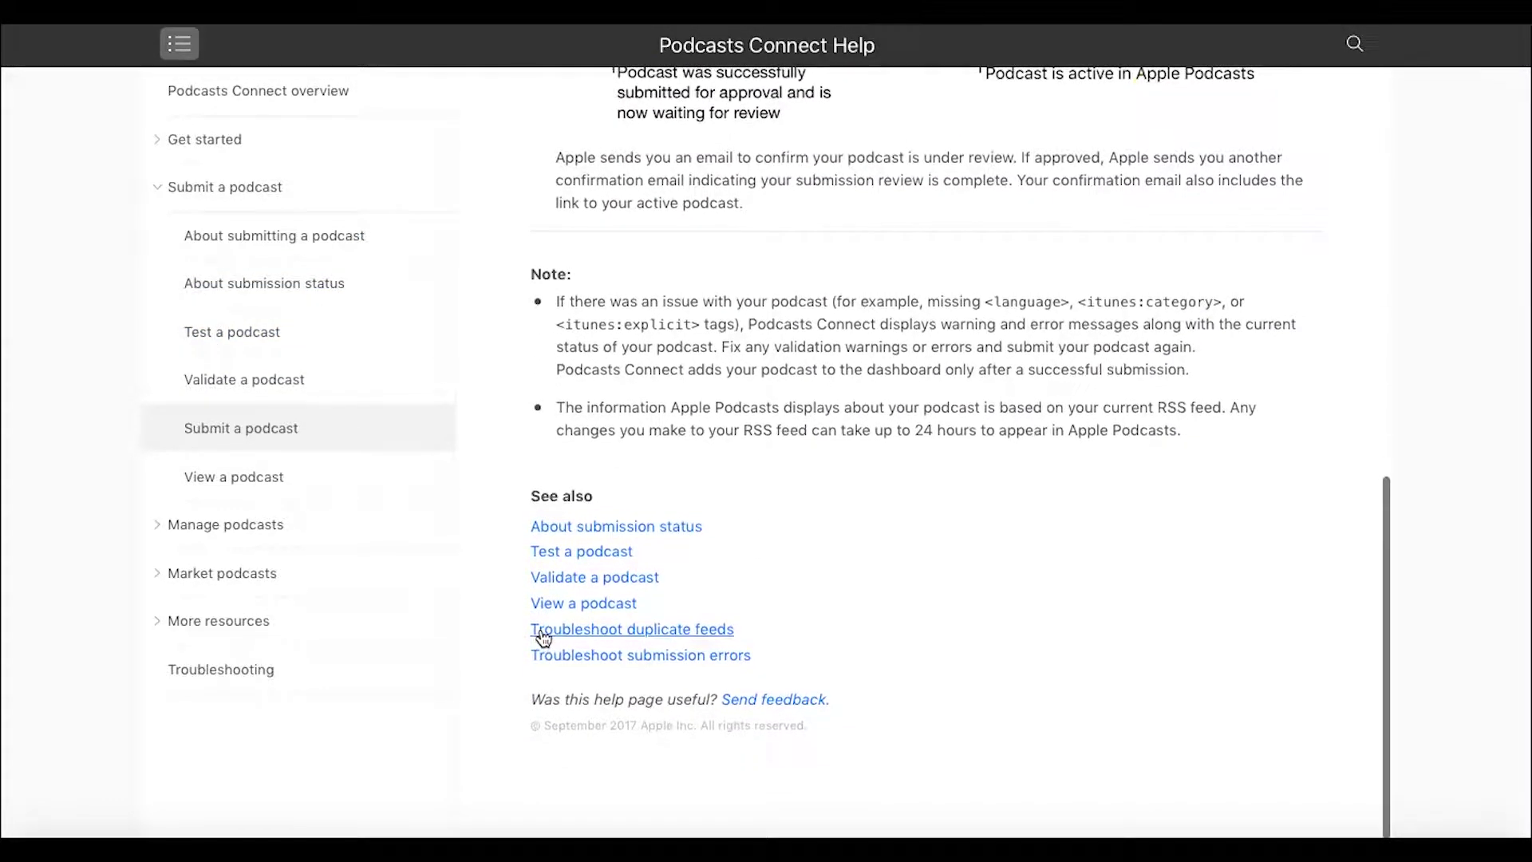
{"action": "scroll", "coordinate": [543, 638], "scroll_direction": "up", "scroll_amount": 12}
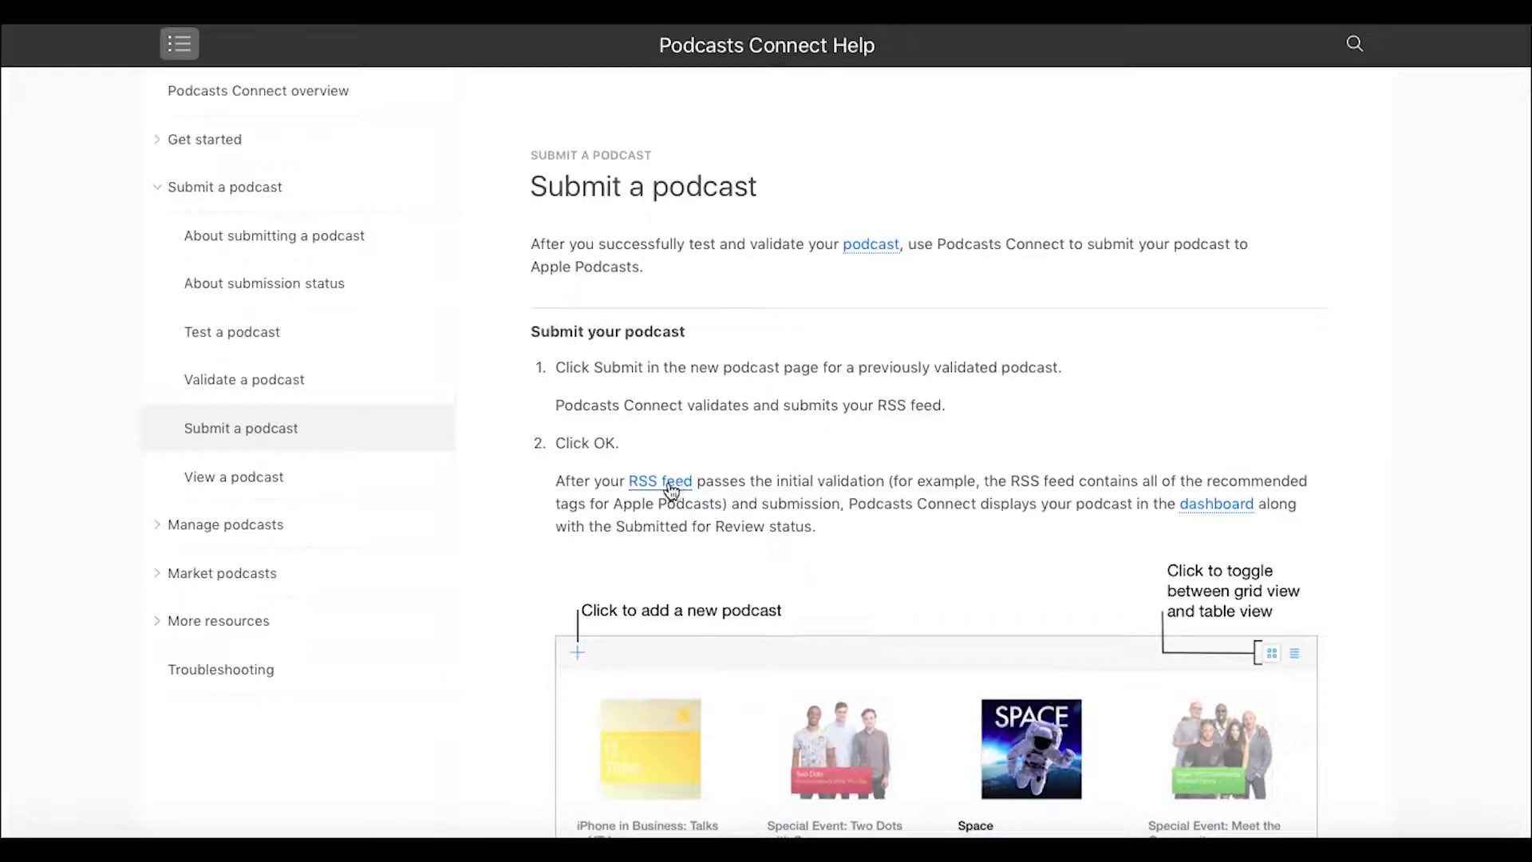
{"action": "left_click", "coordinate": [1203, 505]}
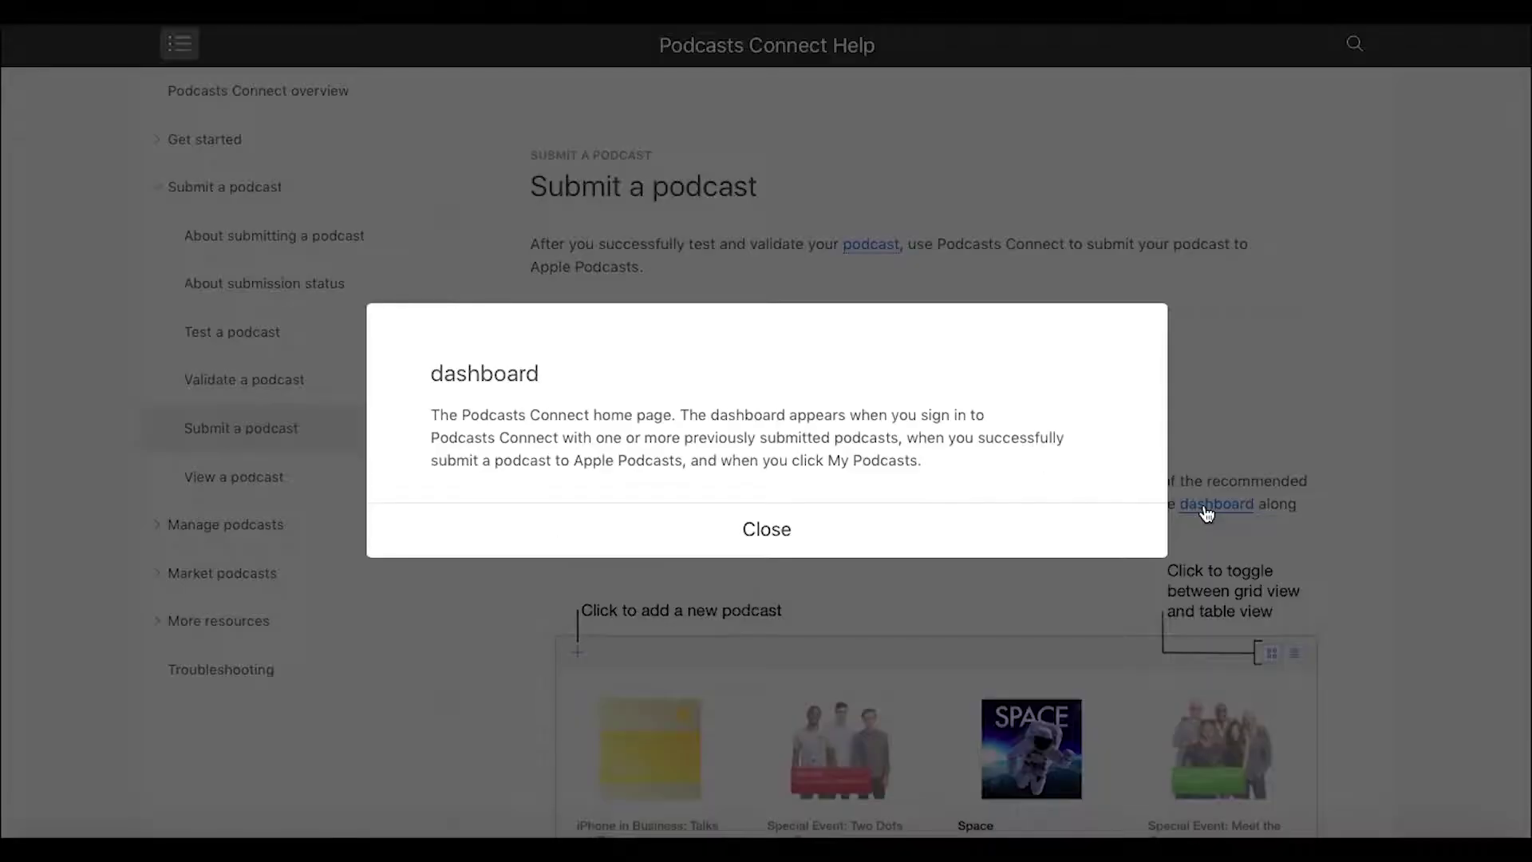
{"action": "left_click", "coordinate": [766, 529]}
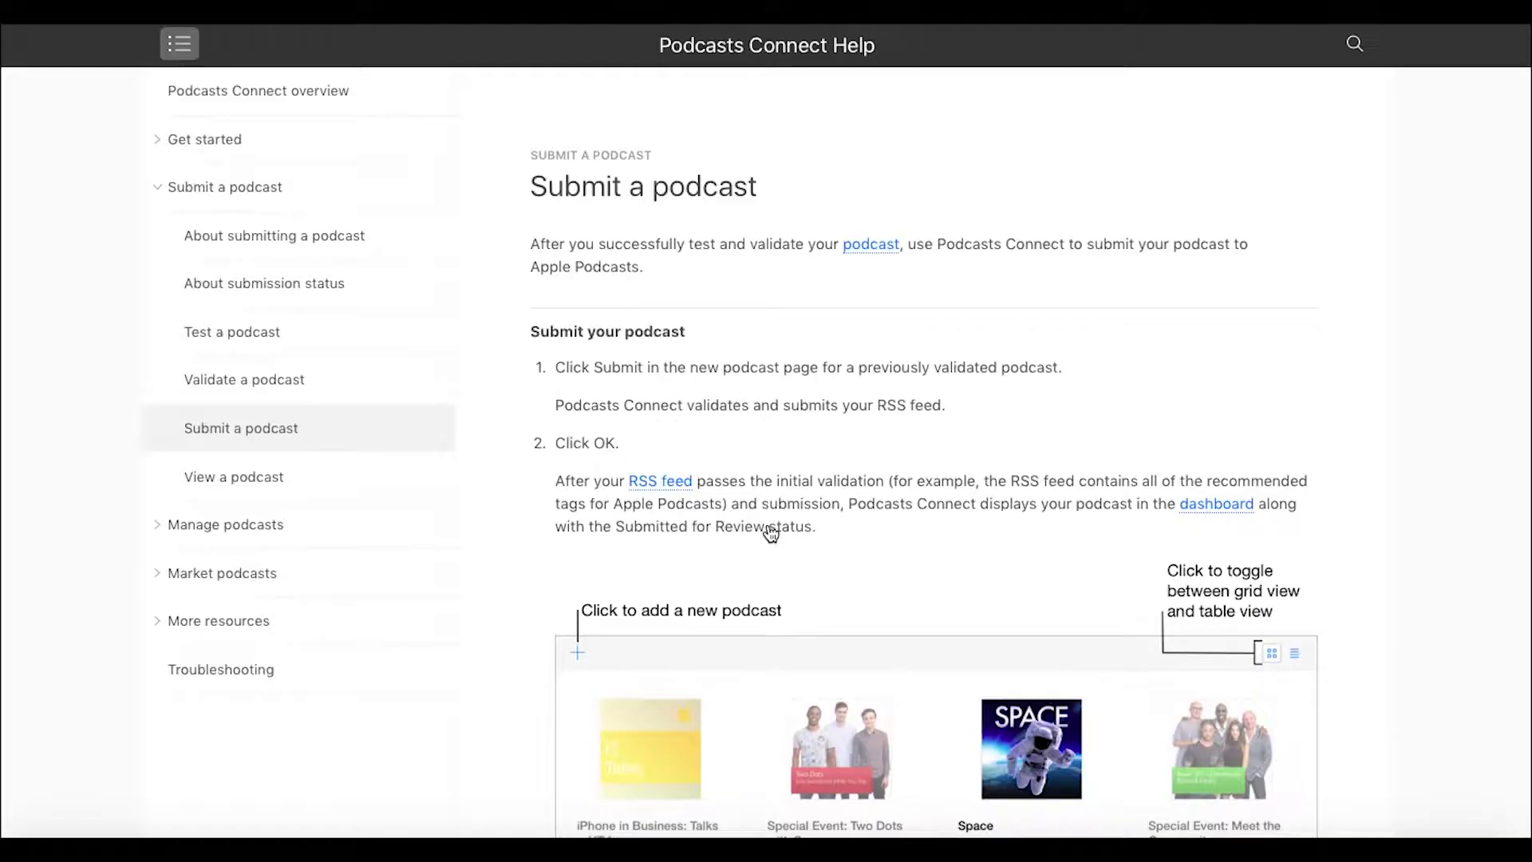
{"action": "scroll", "coordinate": [765, 576], "scroll_direction": "down", "scroll_amount": 5}
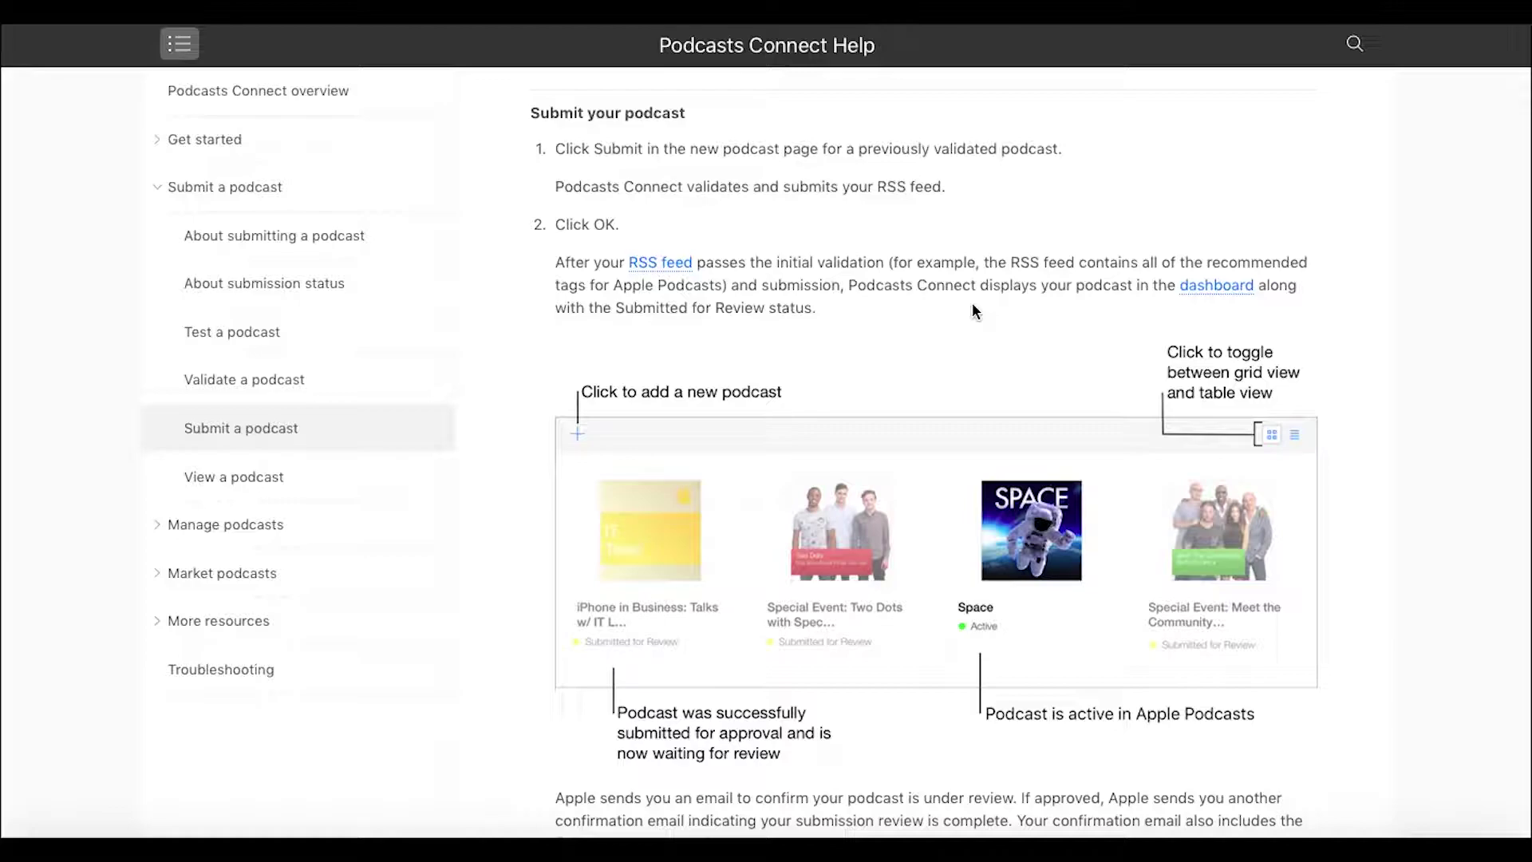
{"action": "left_click", "coordinate": [1205, 283]}
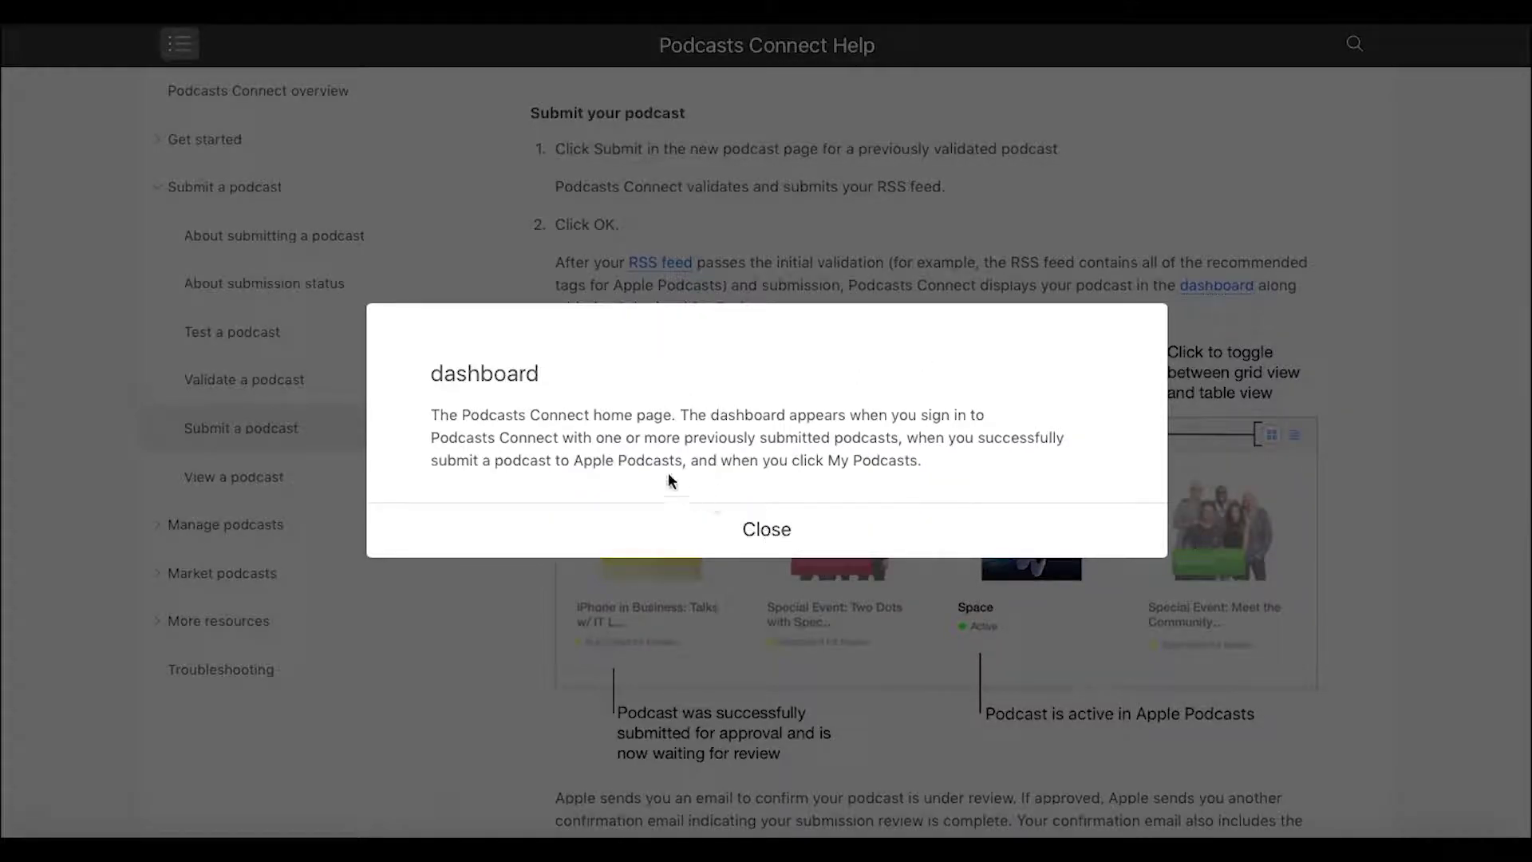
{"action": "left_click", "coordinate": [767, 529]}
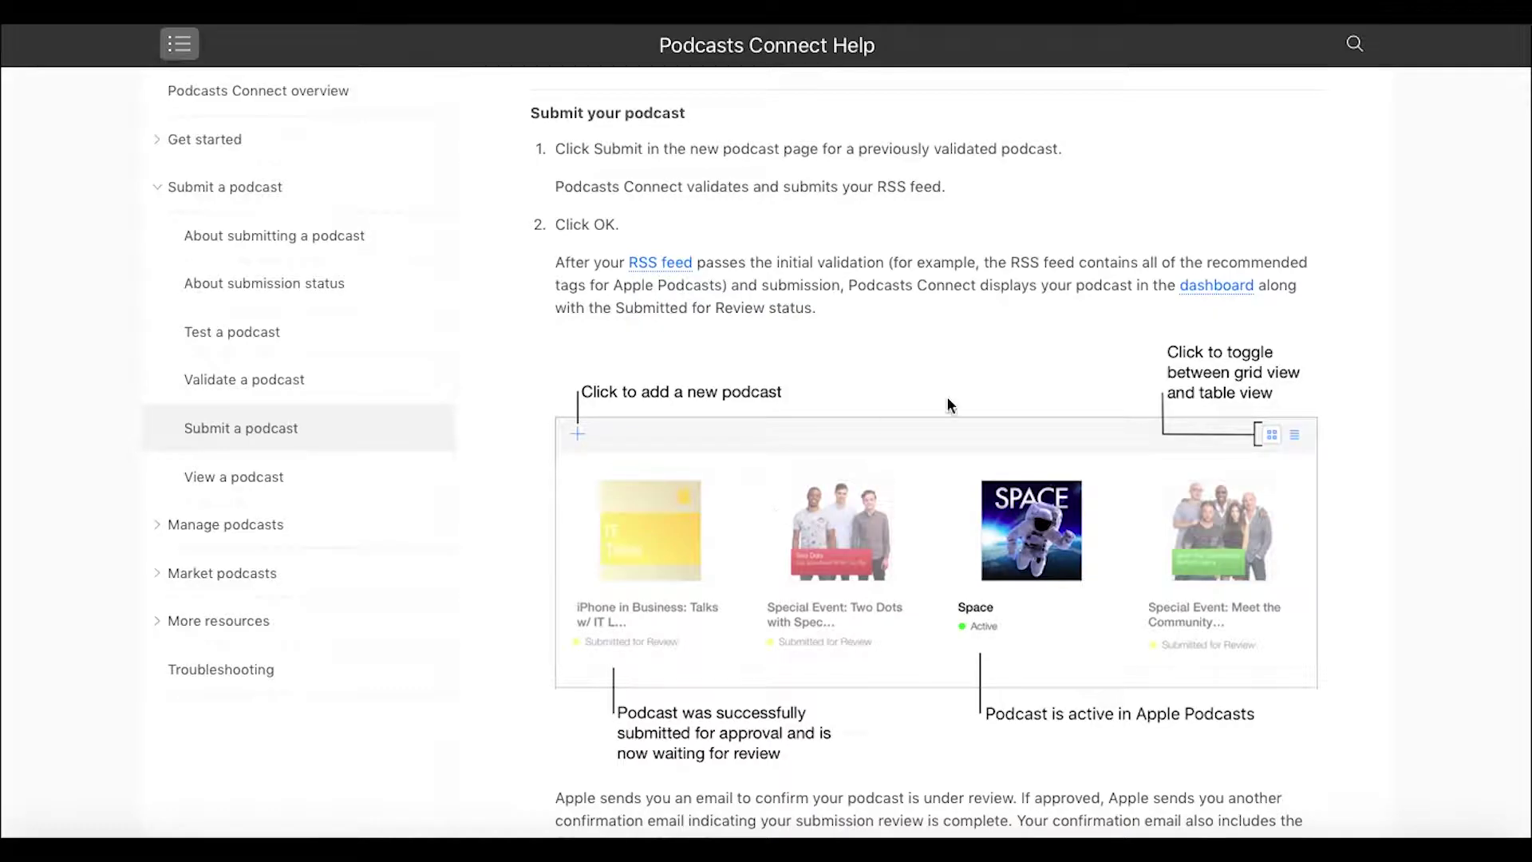
{"action": "scroll", "coordinate": [1023, 390], "scroll_direction": "up", "scroll_amount": 3}
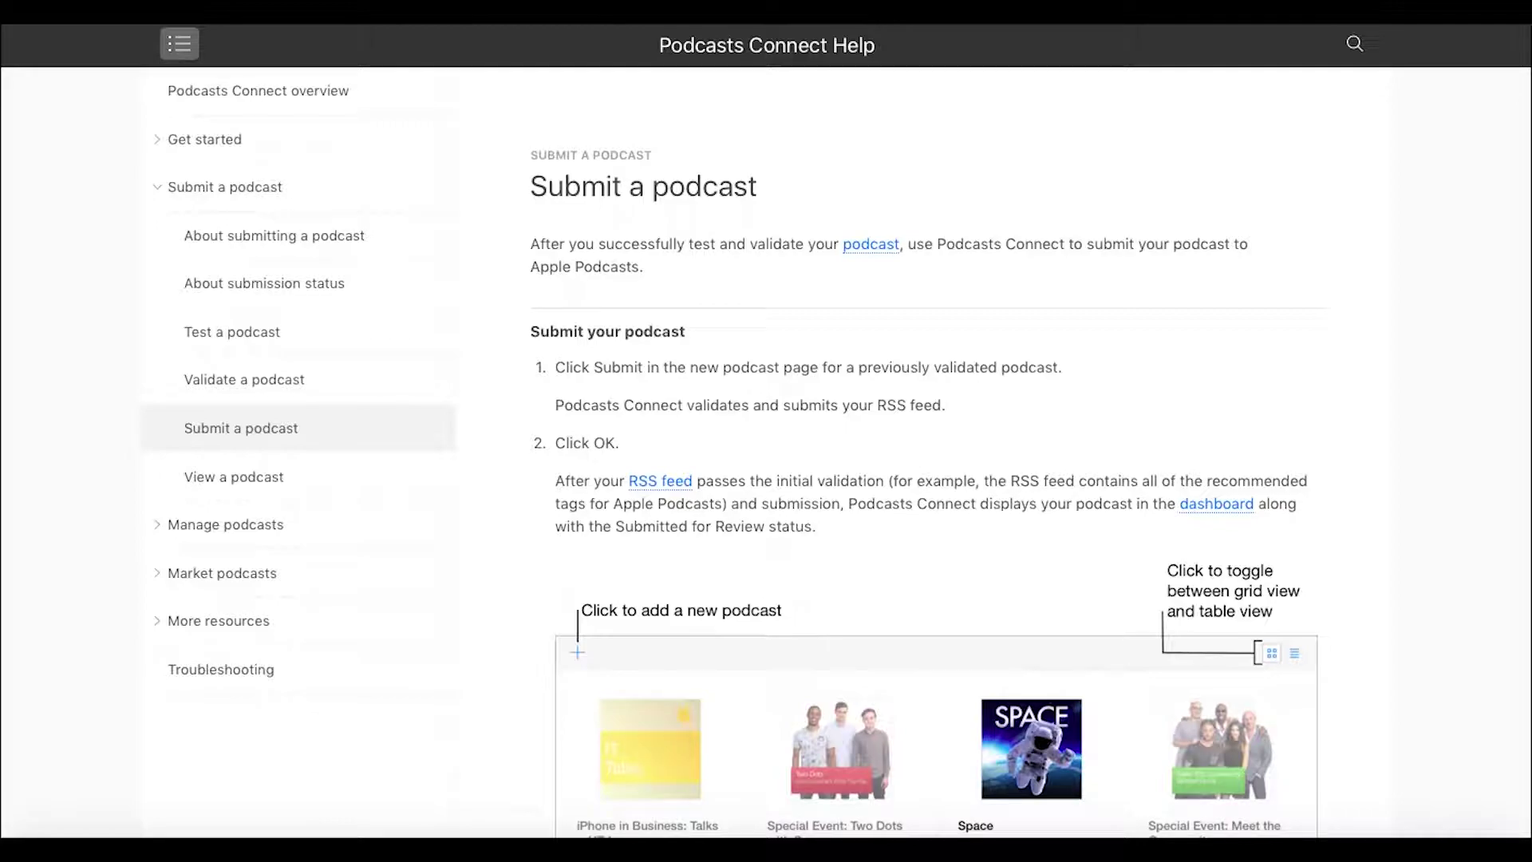
Step: Toggle the help topics sidebar, then search Bing for 'podcasts connect itunes' from Safari
{"action": "left_click", "coordinate": [182, 51]}
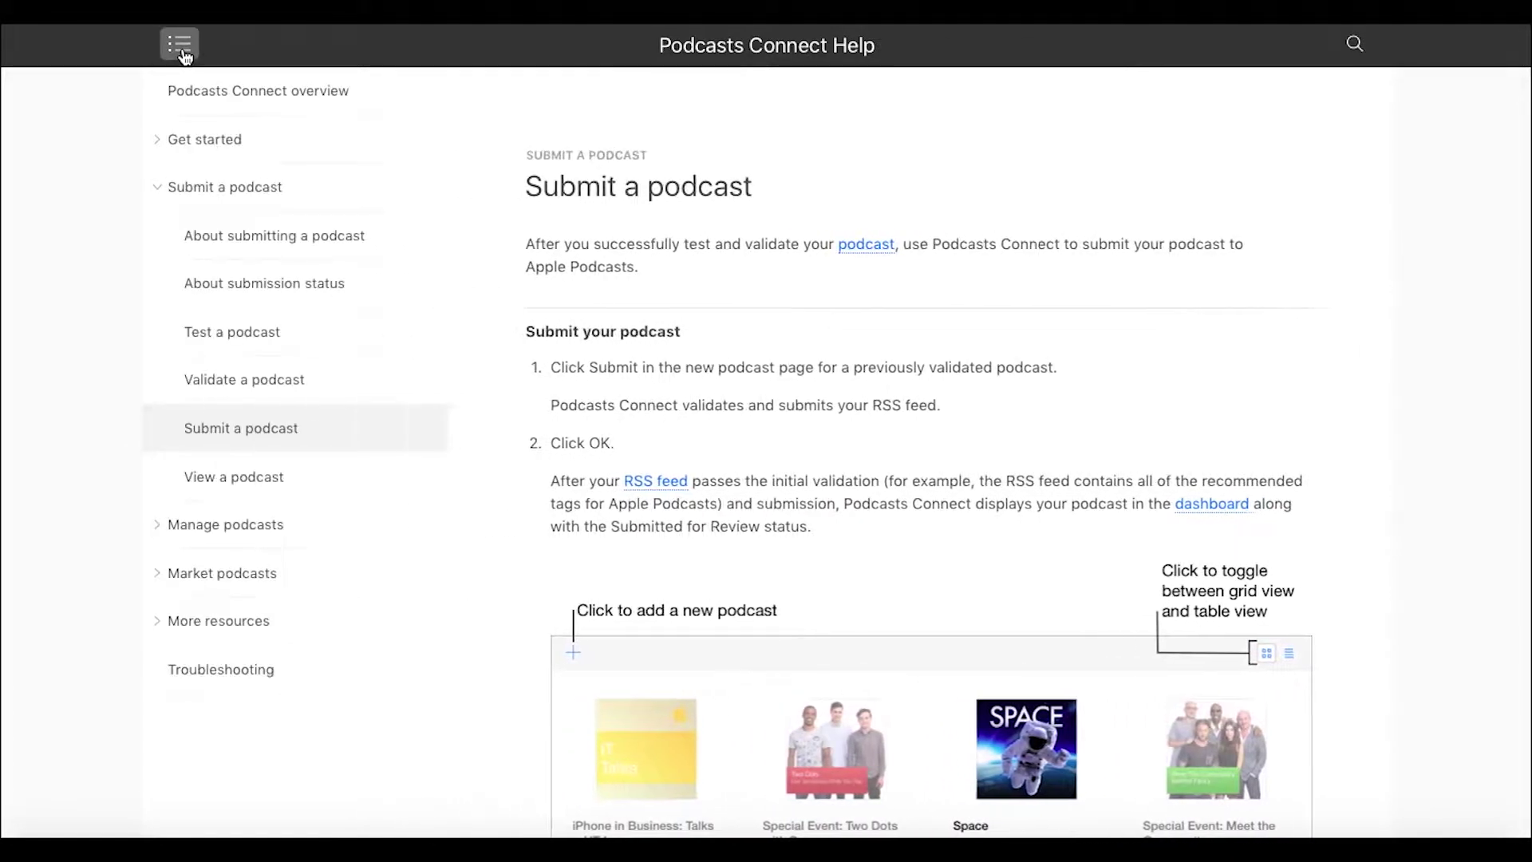
{"action": "left_click", "coordinate": [181, 45]}
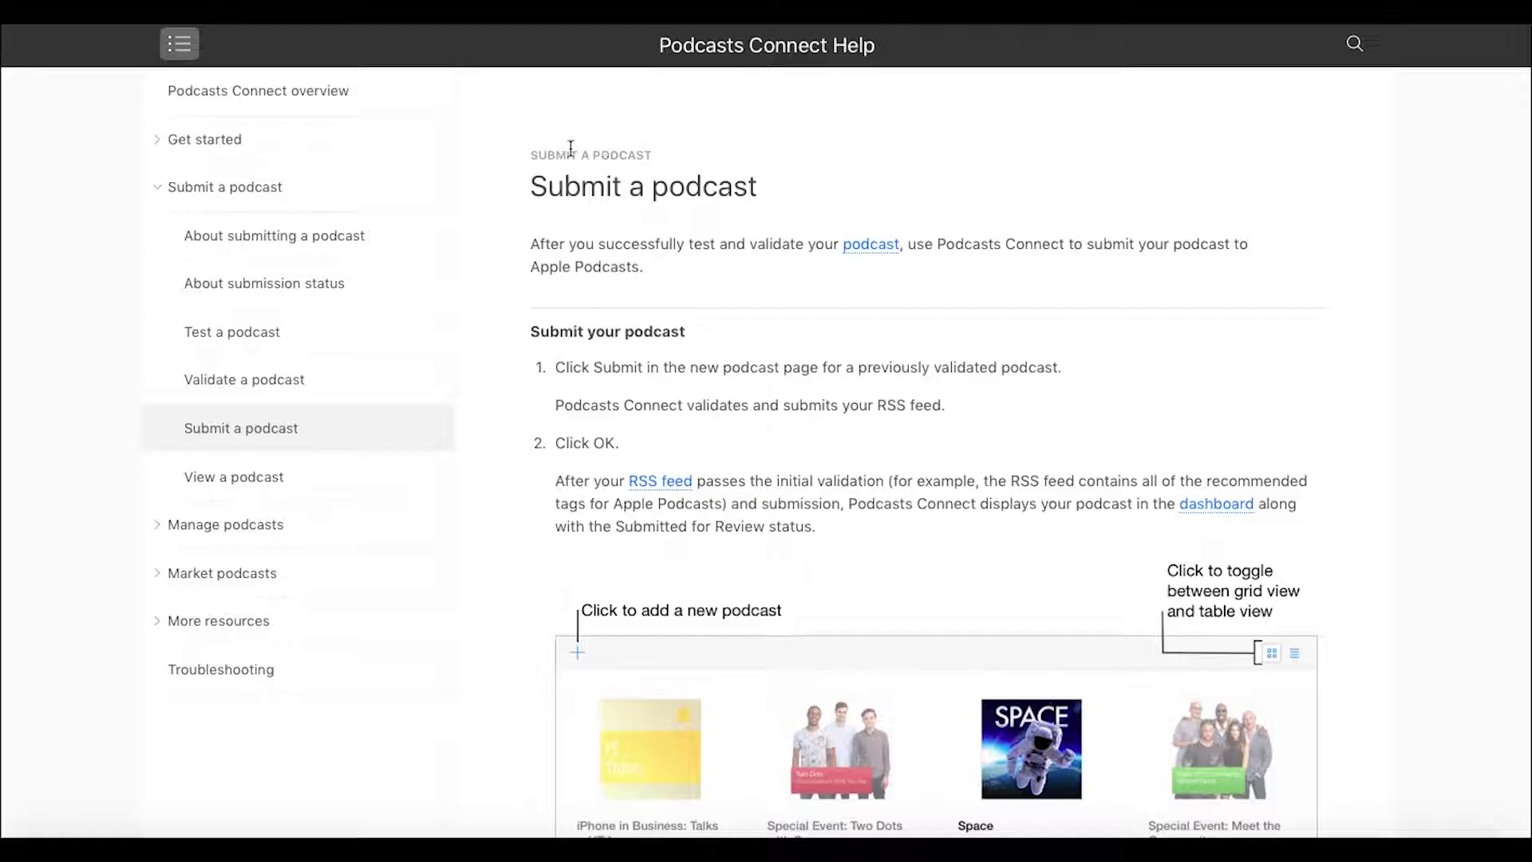
{"action": "key", "text": "super+l"}
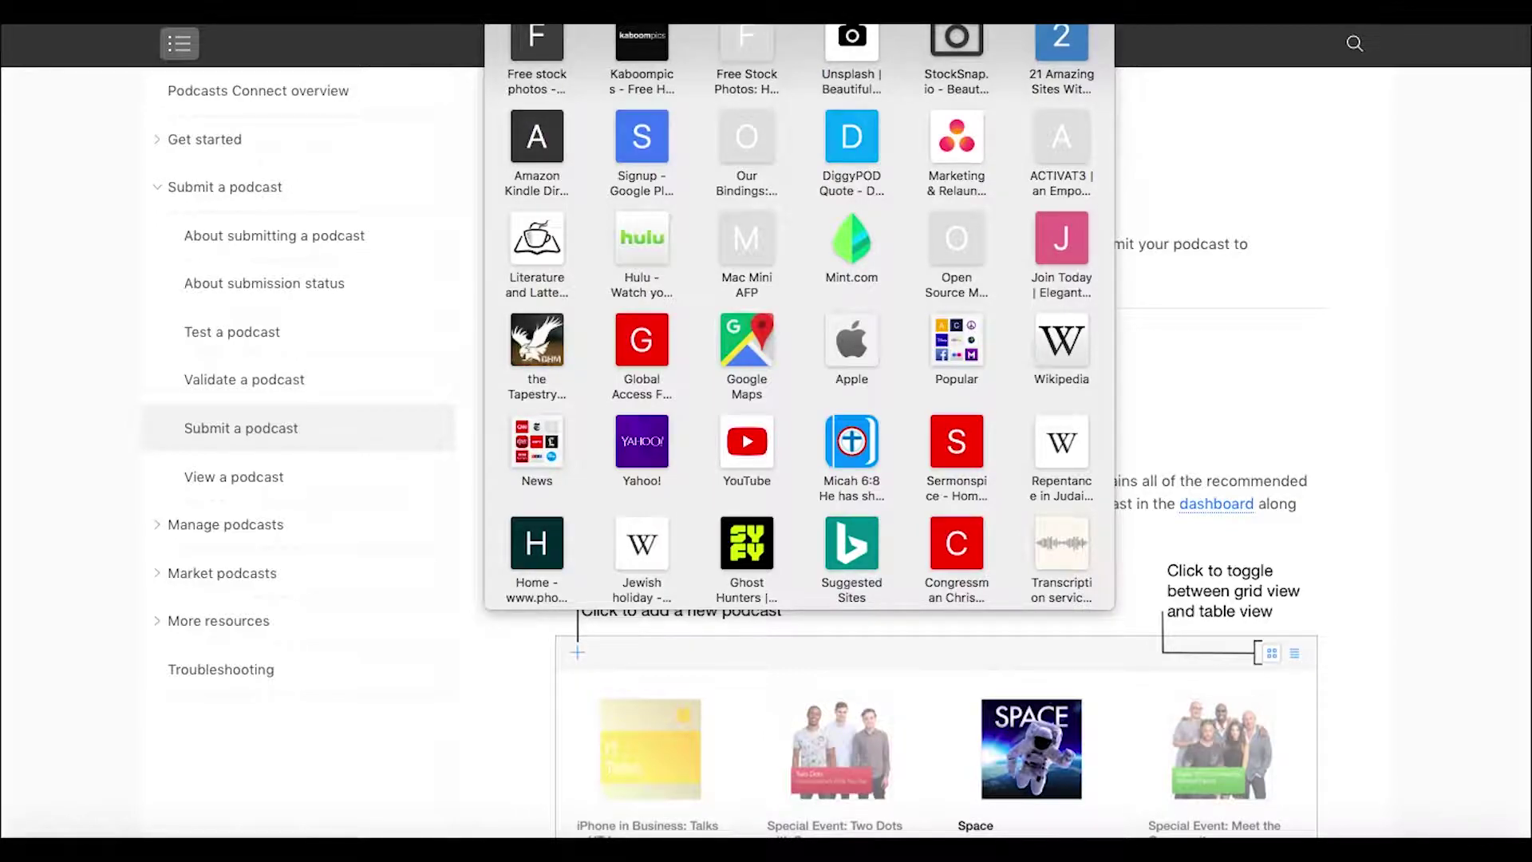
{"action": "key", "text": "Escape"}
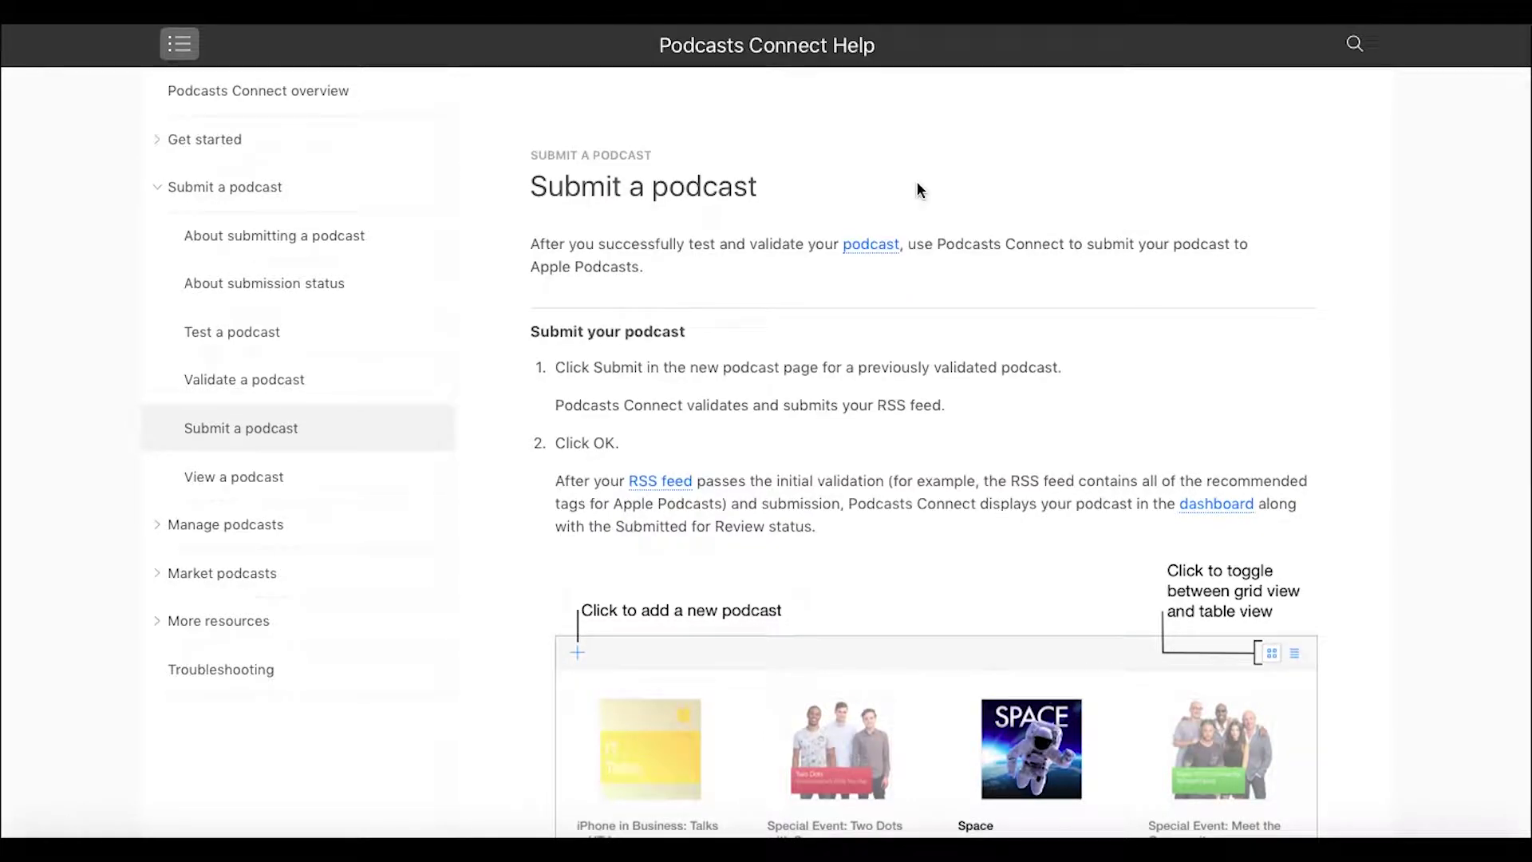
{"action": "key", "text": "super+bracketleft"}
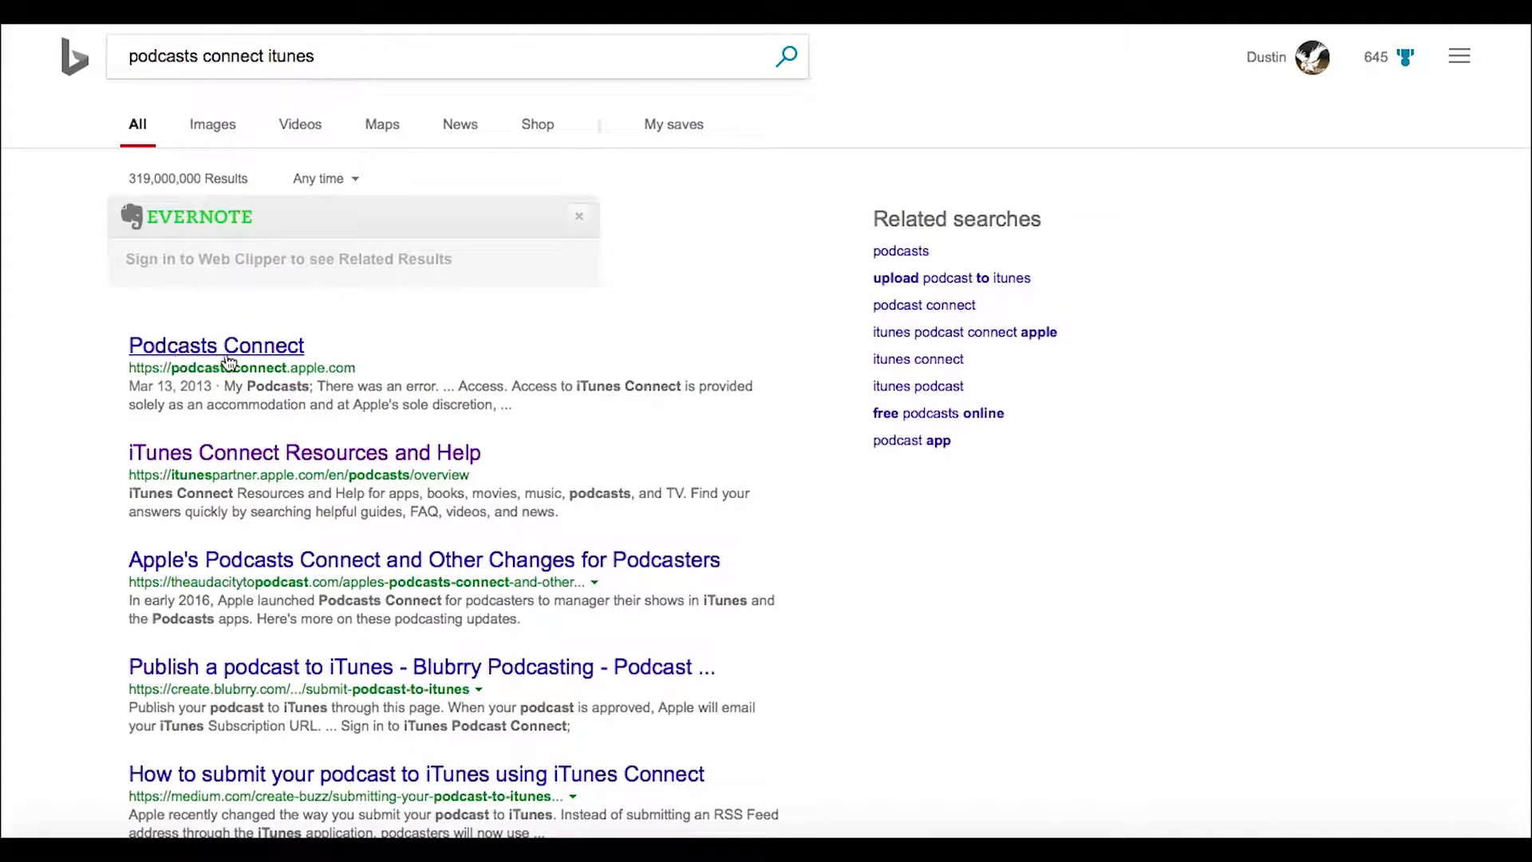
Step: Follow the podcastsconnect.apple.com result to reach the dashboard listing three podcasts
{"action": "left_click", "coordinate": [206, 355]}
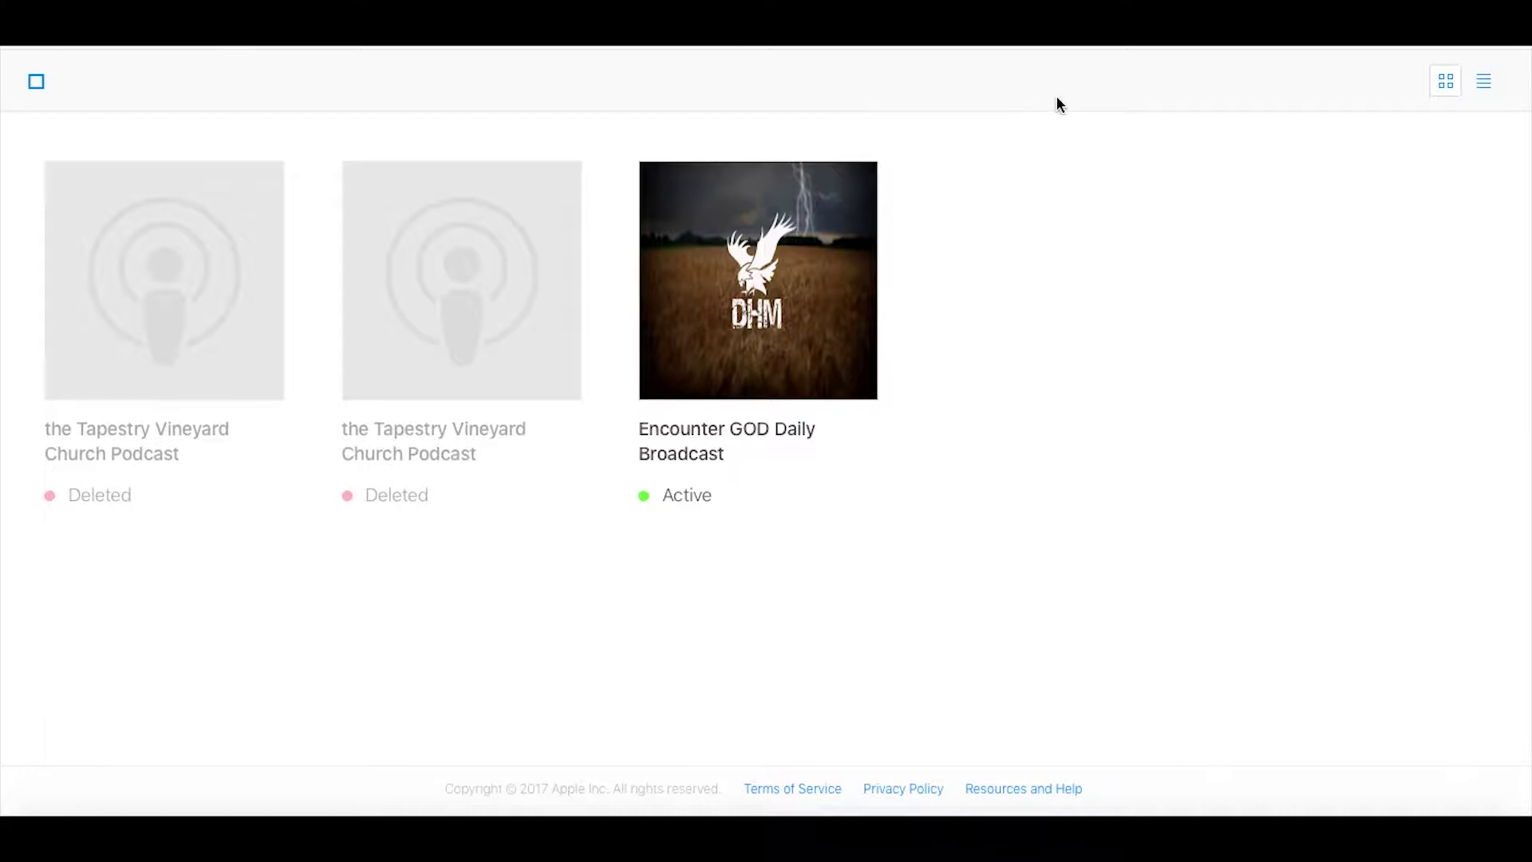
{"action": "left_click", "coordinate": [36, 83]}
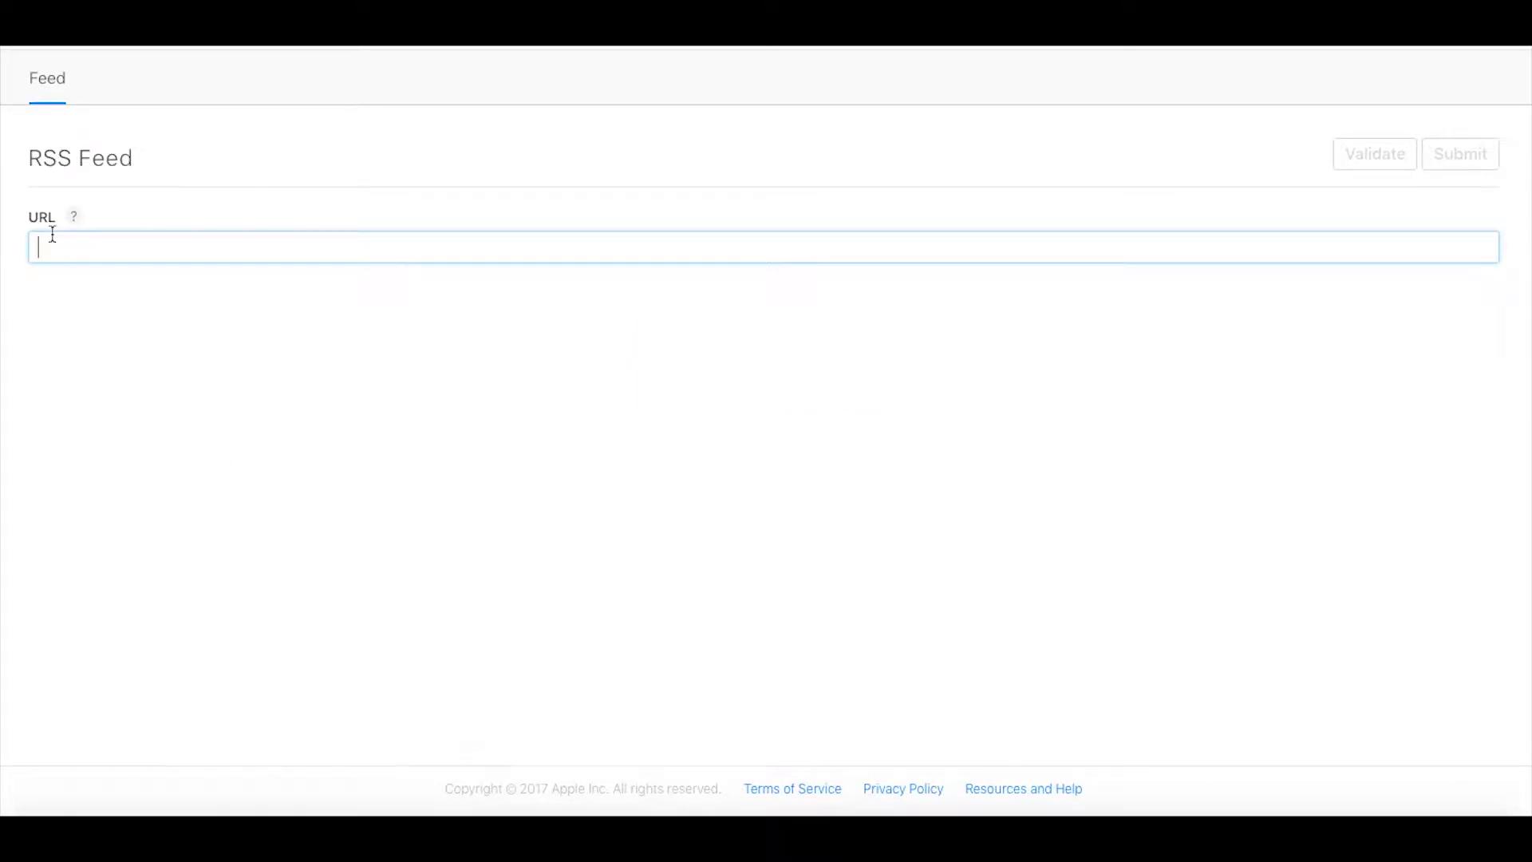
{"action": "type", "text": "http://feedburner.google."}
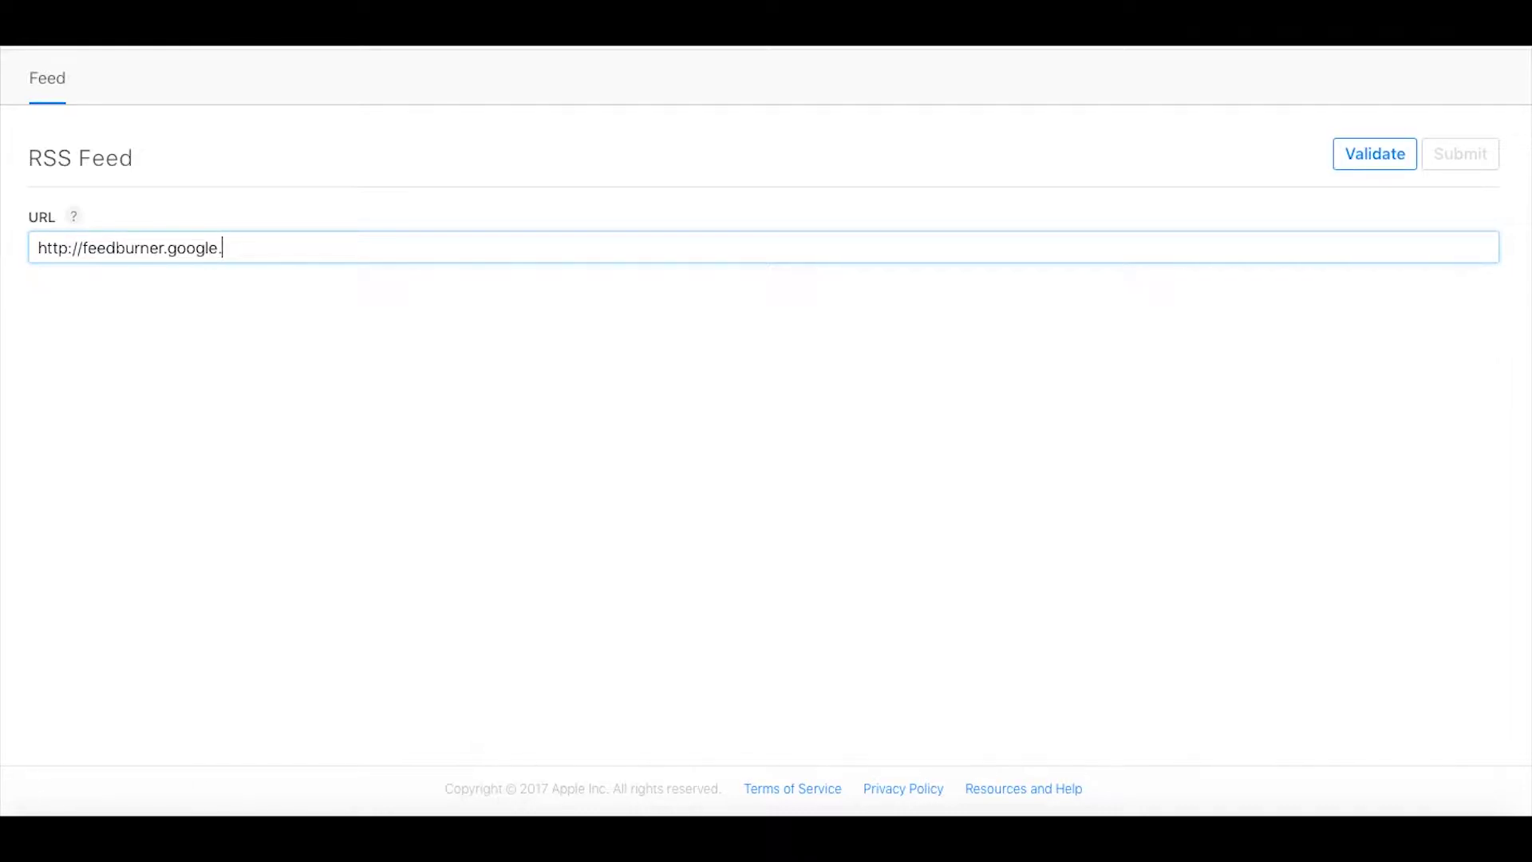
{"action": "type", "text": "com/DHMdailybroadcast.rss"}
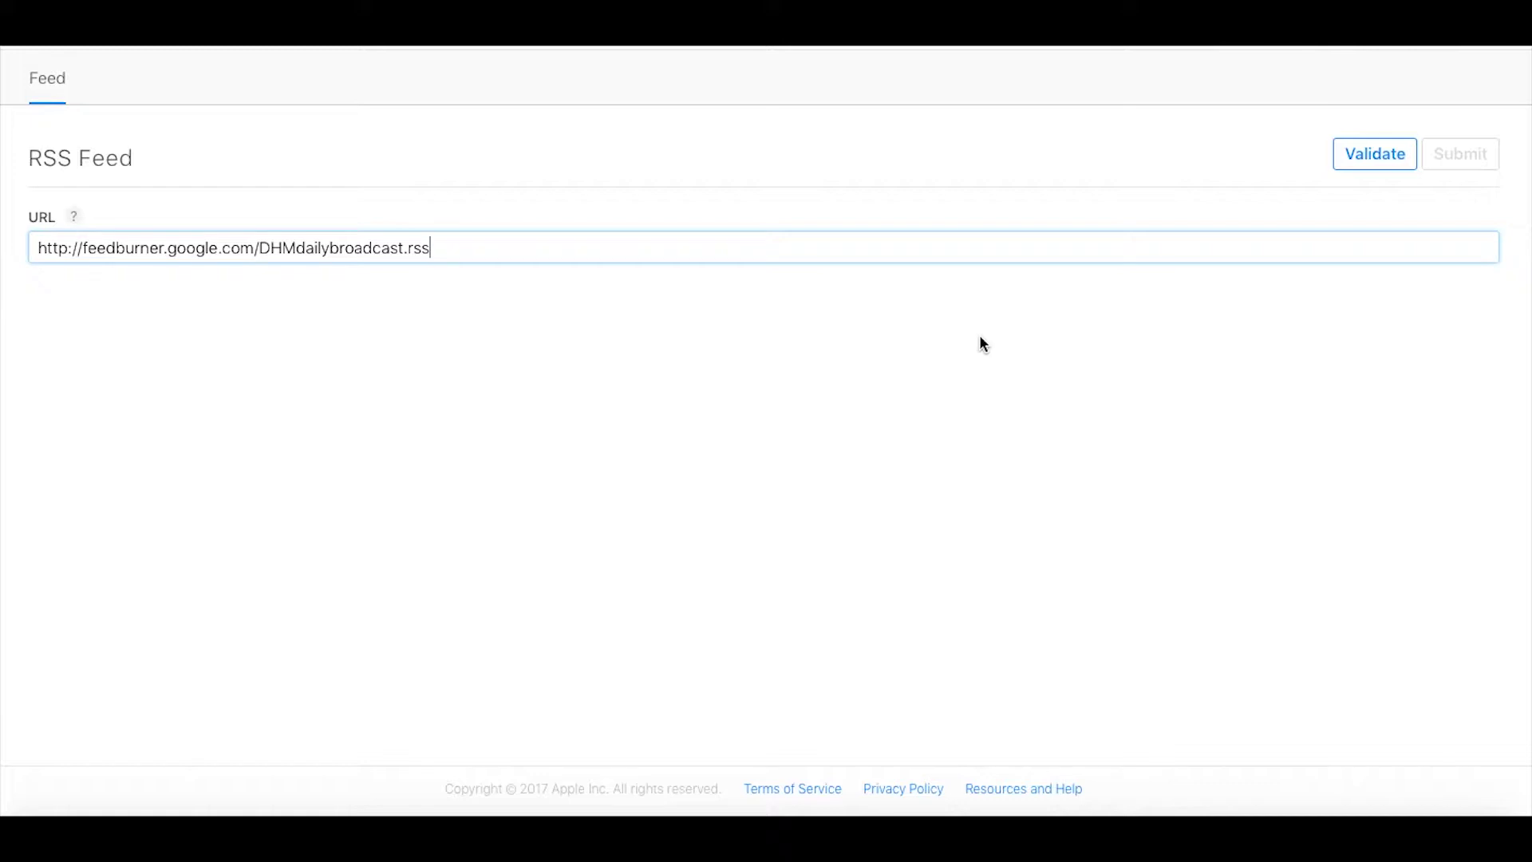
Step: Leave the feed form via the sections menu and return to My Podcasts
{"action": "left_click", "coordinate": [237, 46]}
{"action": "left_click", "coordinate": [119, 153]}
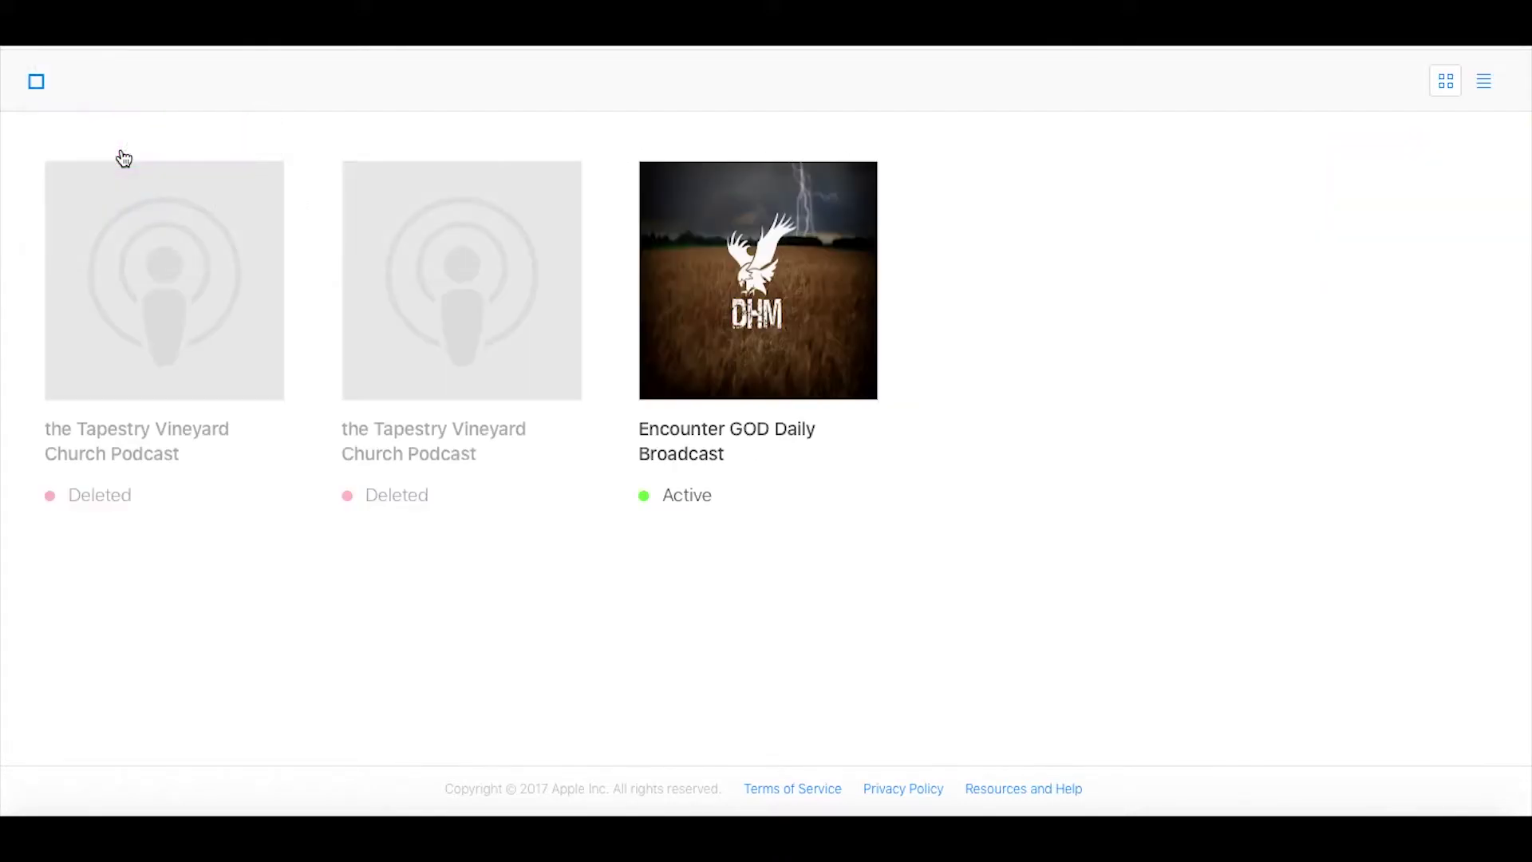